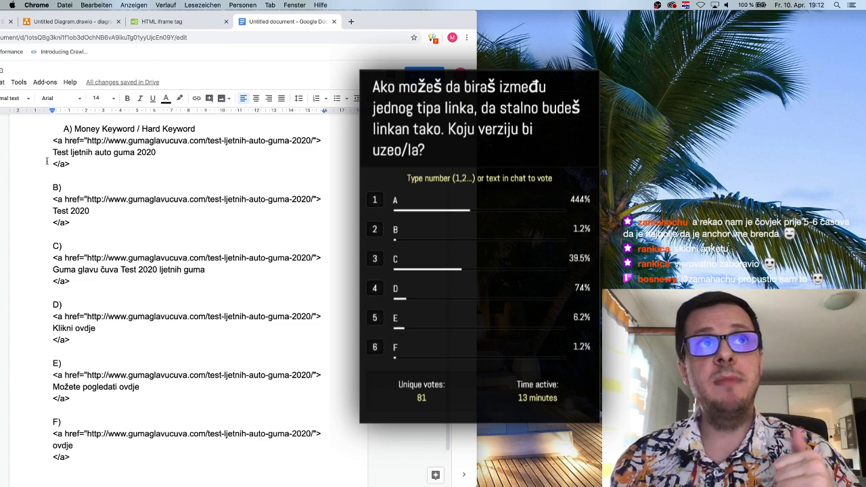
# - Highlight "ljetnih auto guma 2020" in link example A and move the browser window so the whole document is visible
pyautogui.moveTo(51, 153); pyautogui.dragTo(71, 152)
pyautogui.click(155, 153)
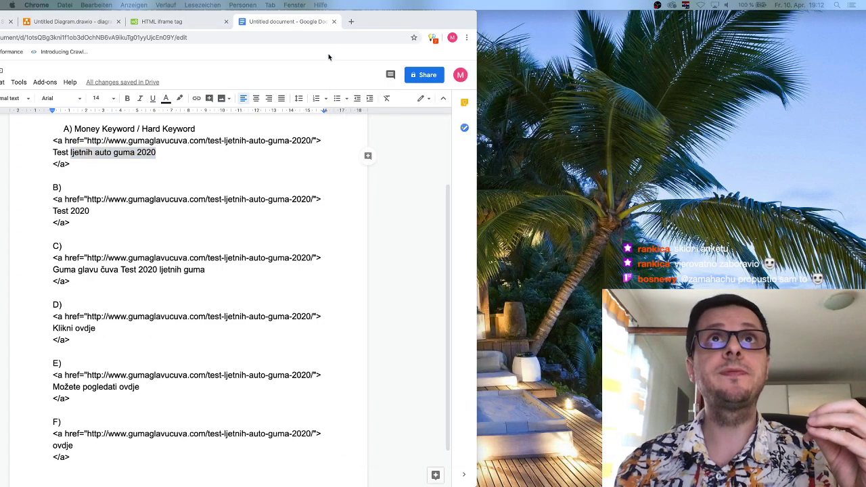
pyautogui.moveTo(388, 22); pyautogui.dragTo(512, 20)
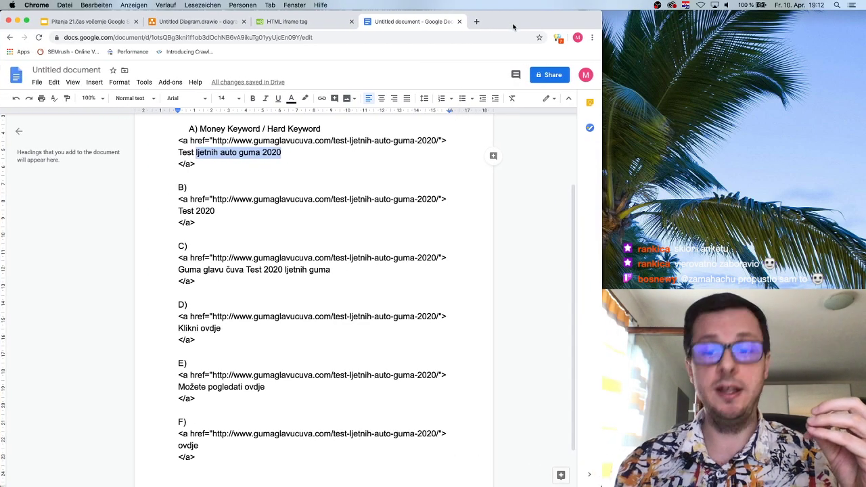
# - Open semrush.com in a new browser tab
pyautogui.click(476, 21)
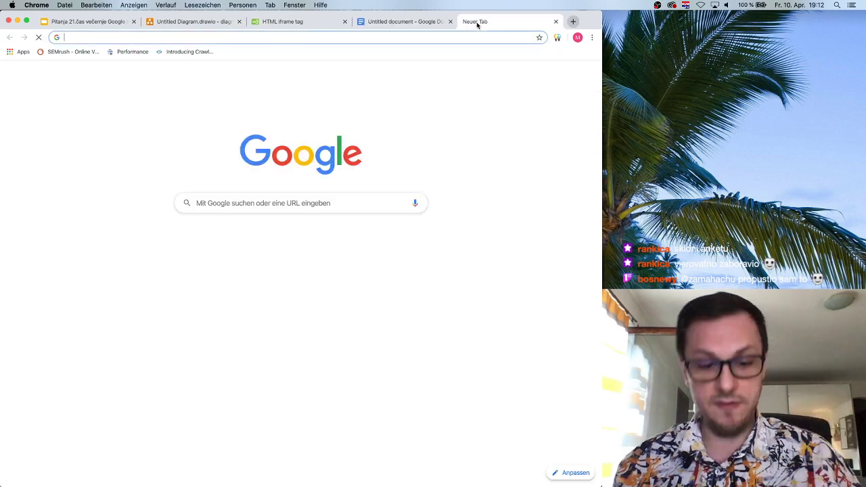
pyautogui.write('semrush.com')
pyautogui.press('Return')
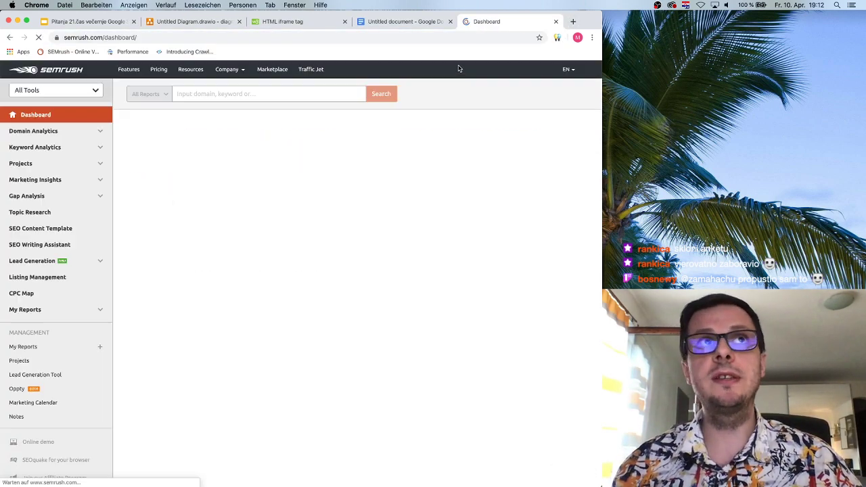
# - Search Google for kemoimpex in another new tab and open the company's official website
pyautogui.click(572, 21)
pyautogui.write('kemo')
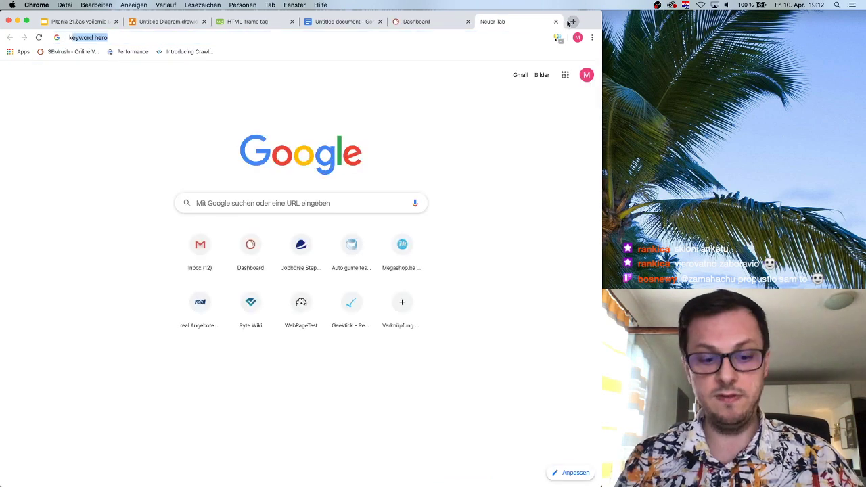
pyautogui.write('impex')
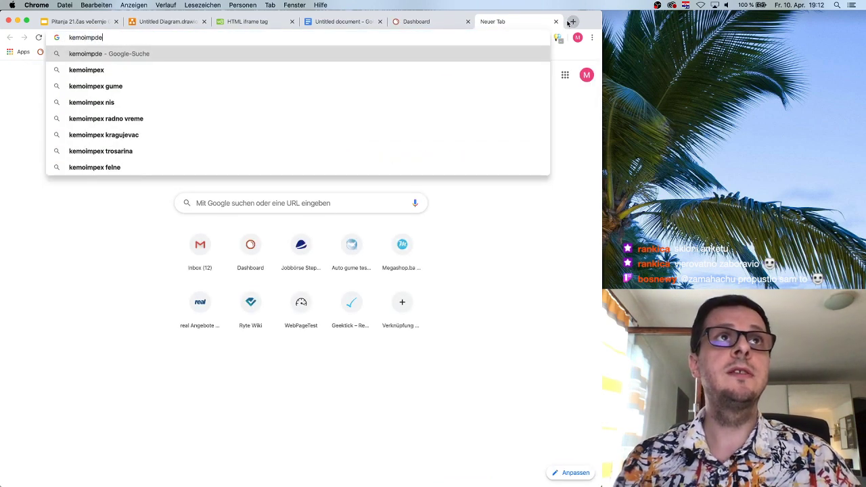
pyautogui.press('Return')
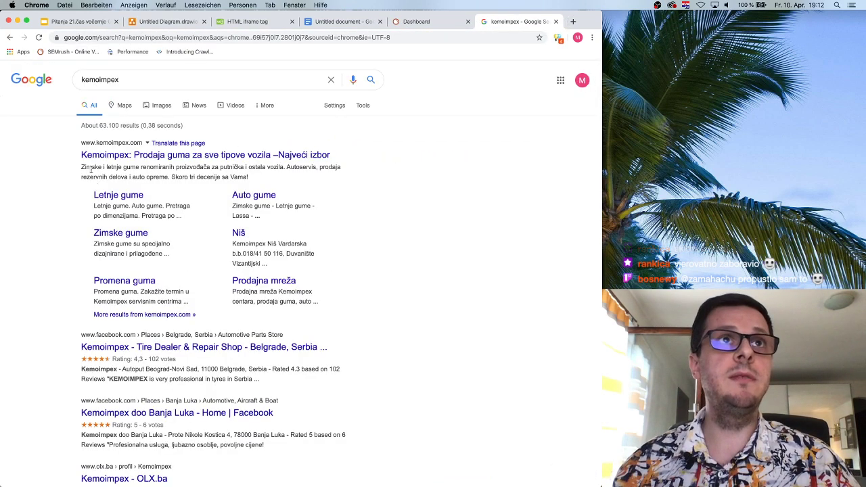
pyautogui.click(95, 154)
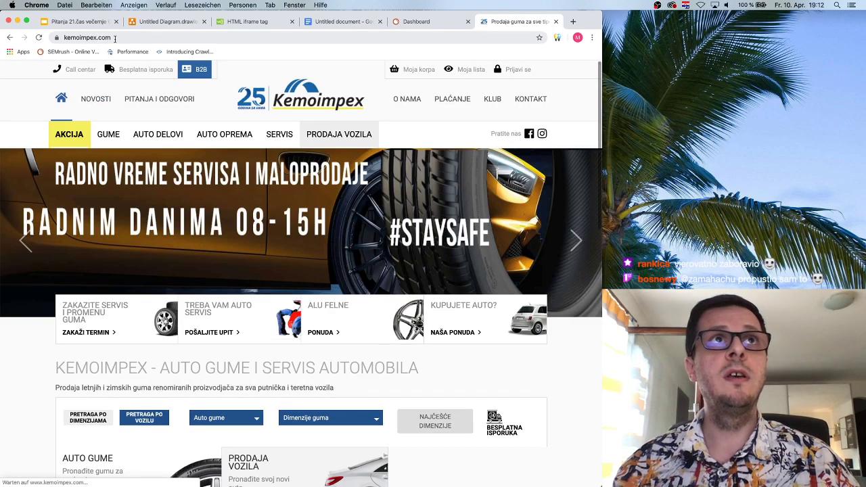
# - Copy the domain kemoimpex.com from the site's address and run a SEMrush search for it
pyautogui.click(145, 37)
pyautogui.click(145, 37)
pyautogui.moveTo(145, 37); pyautogui.dragTo(98, 37)
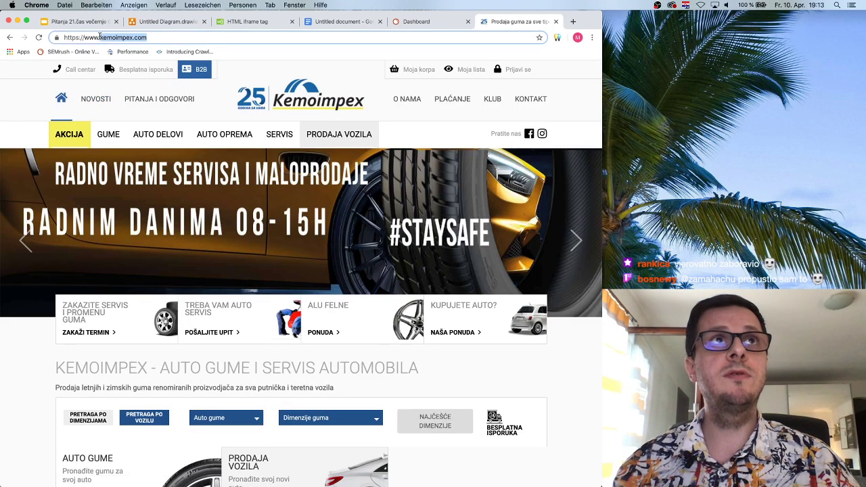
pyautogui.press('super+c')
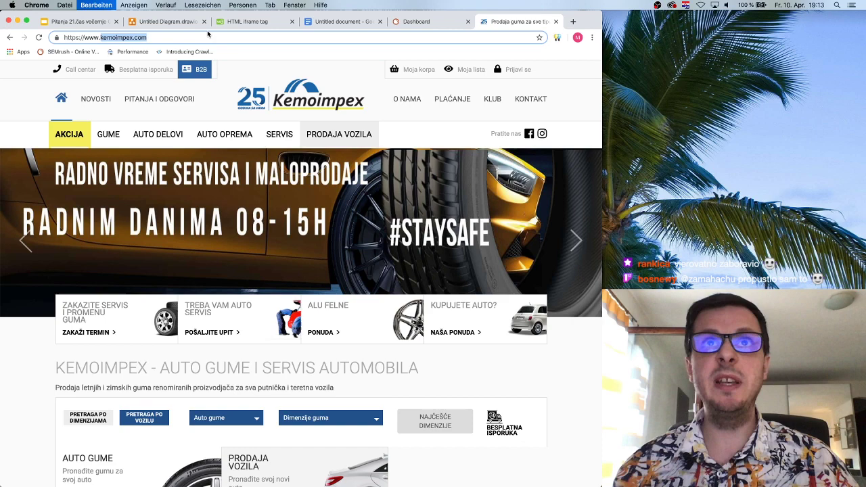
pyautogui.click(416, 21)
pyautogui.click(293, 97)
pyautogui.press('super+v')
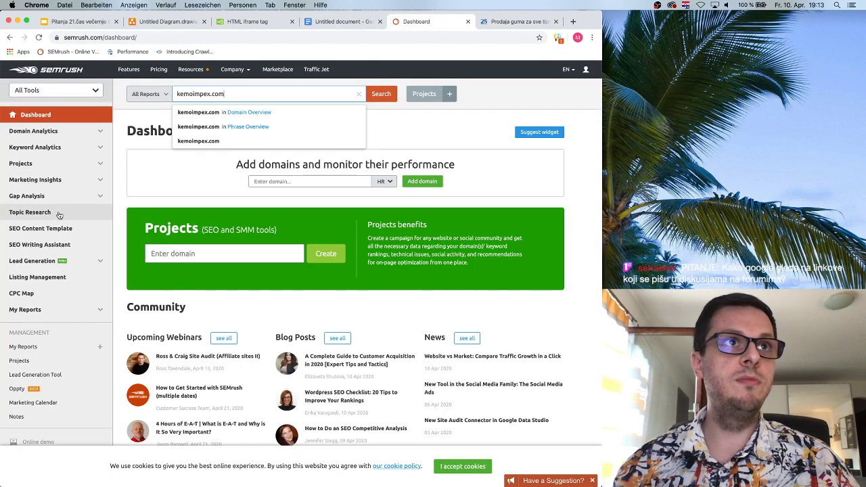
pyautogui.click(94, 130)
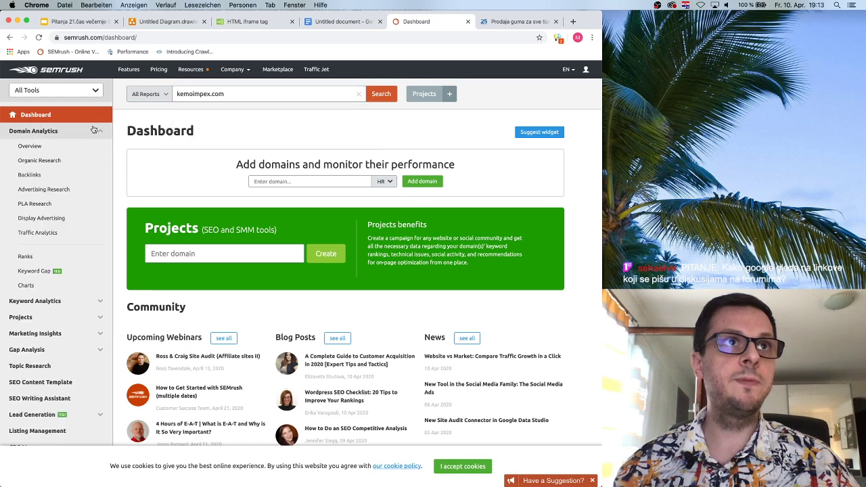
pyautogui.click(94, 130)
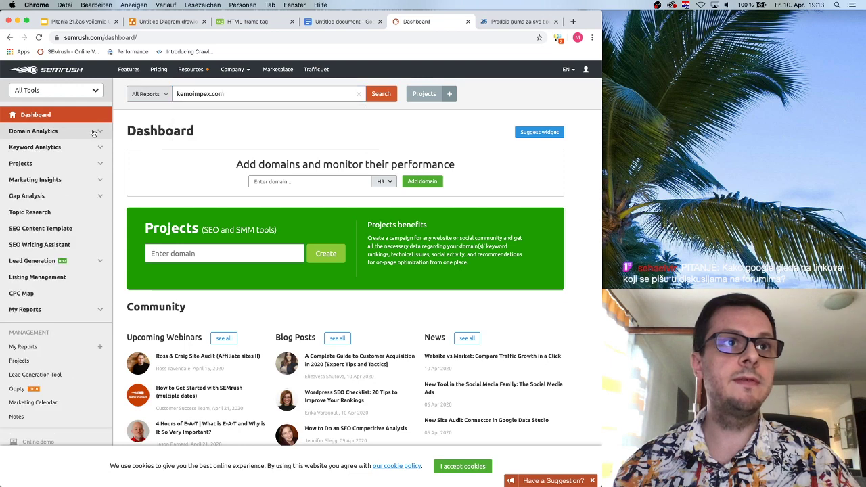
pyautogui.click(376, 95)
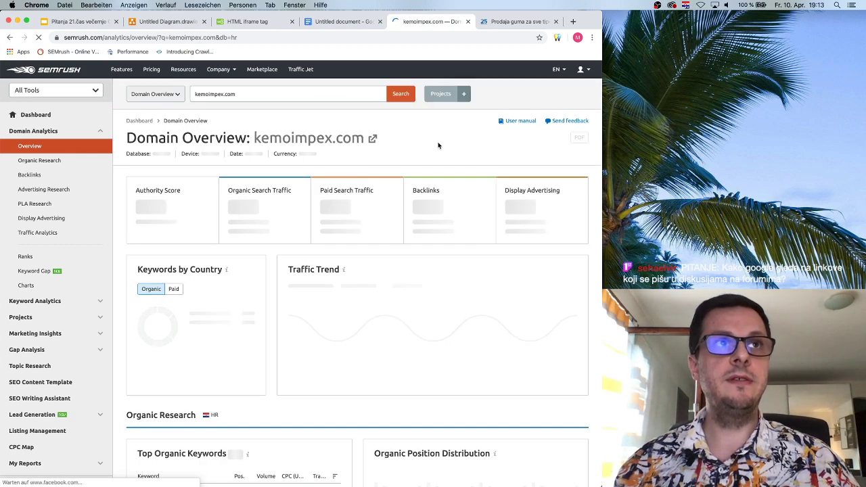
# - Open the Backlinks report for kemoimpex.com and, after reviewing its overview, open the full Top Anchors report
pyautogui.click(30, 174)
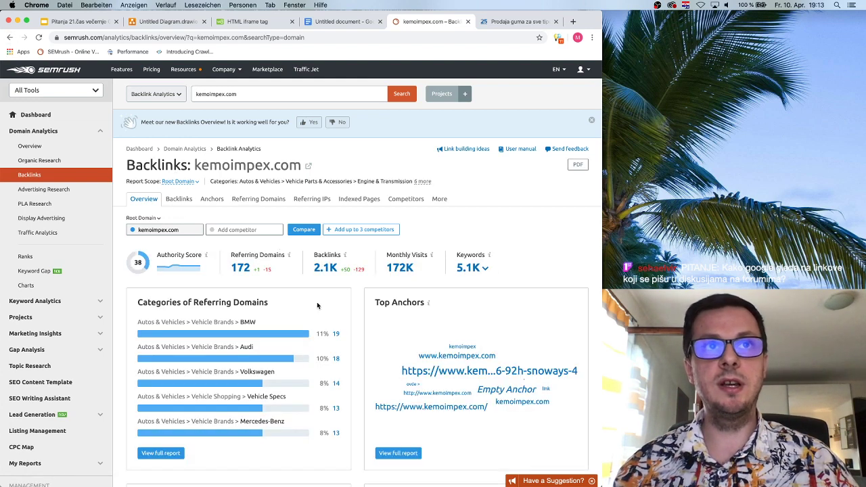
pyautogui.scroll(-5, 350, 332)
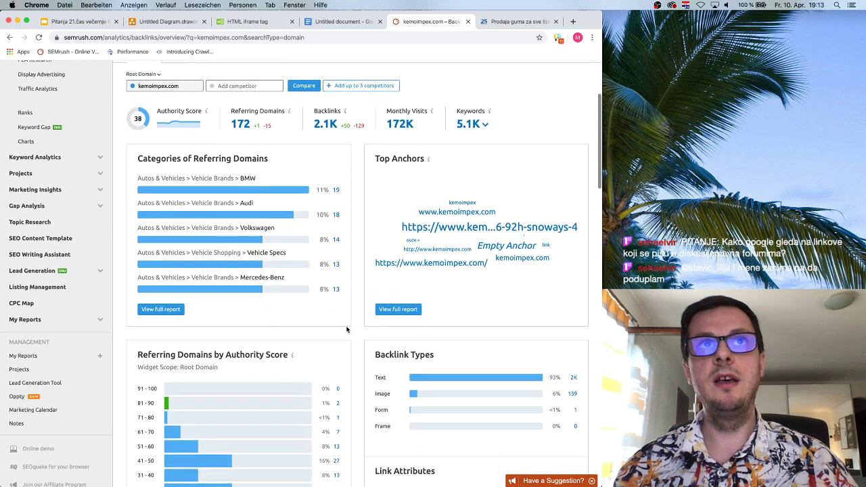
pyautogui.scroll(3, 342, 230)
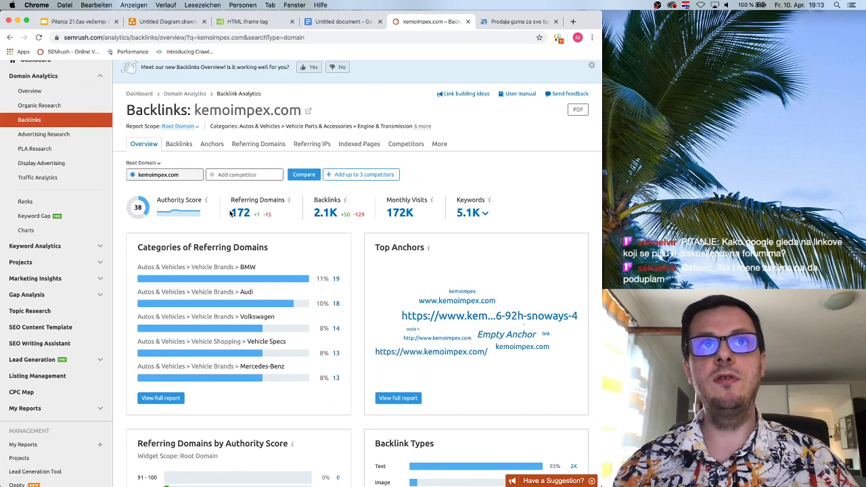
pyautogui.scroll(-5, 318, 231)
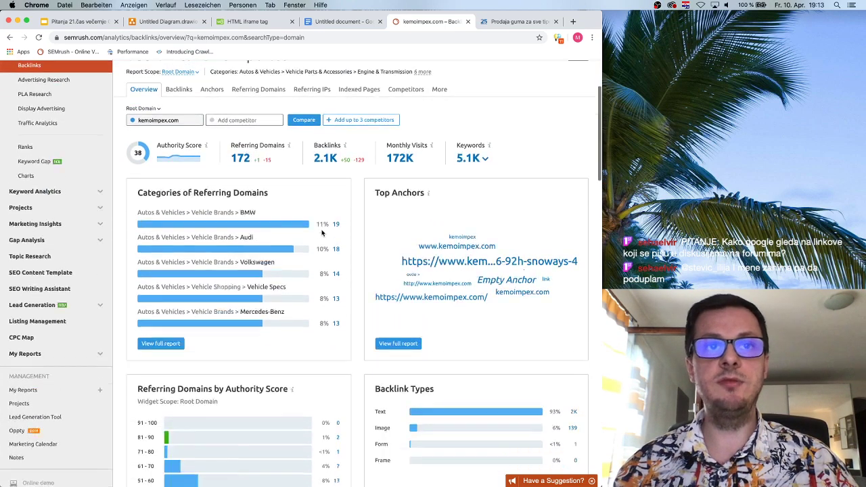
pyautogui.scroll(3, 322, 232)
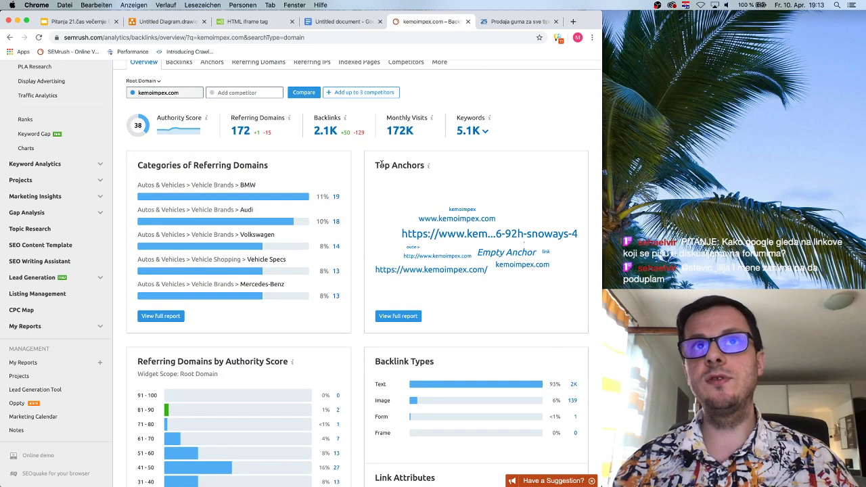
pyautogui.moveTo(374, 165); pyautogui.dragTo(417, 163)
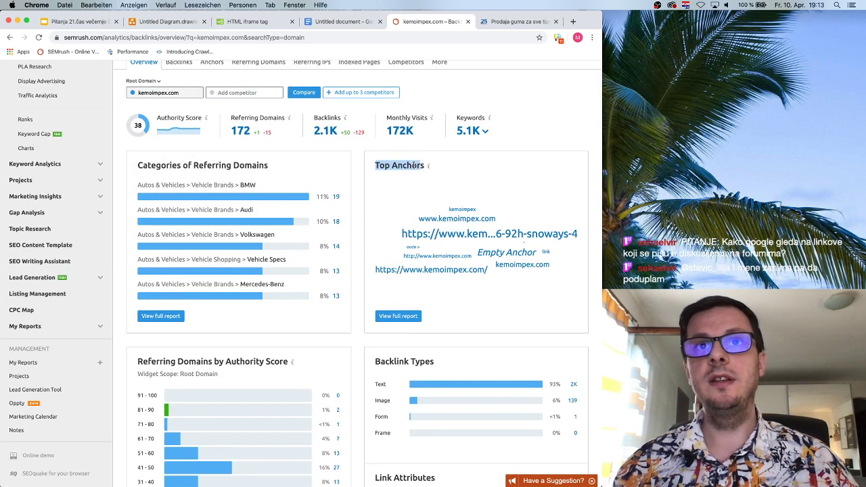
pyautogui.click(414, 166)
pyautogui.click(398, 315)
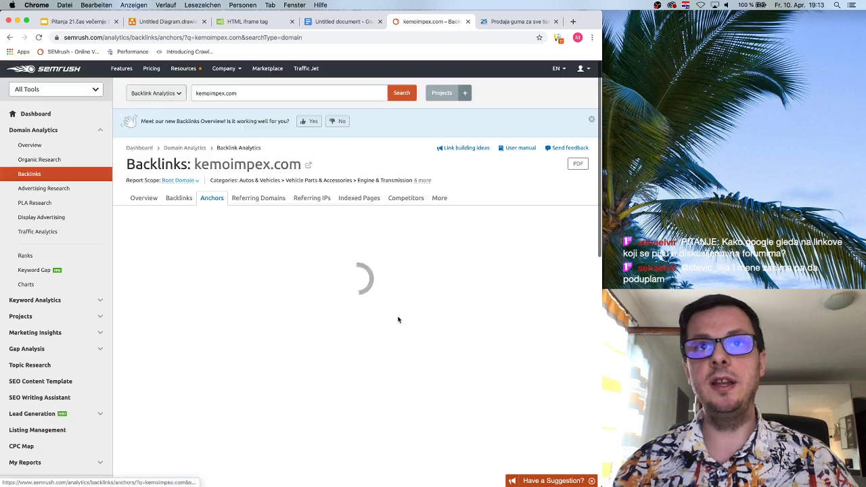
# - Sort the anchors table by number of domains in descending order and highlight the Empty Anchor entry
pyautogui.scroll(-5, 377, 328)
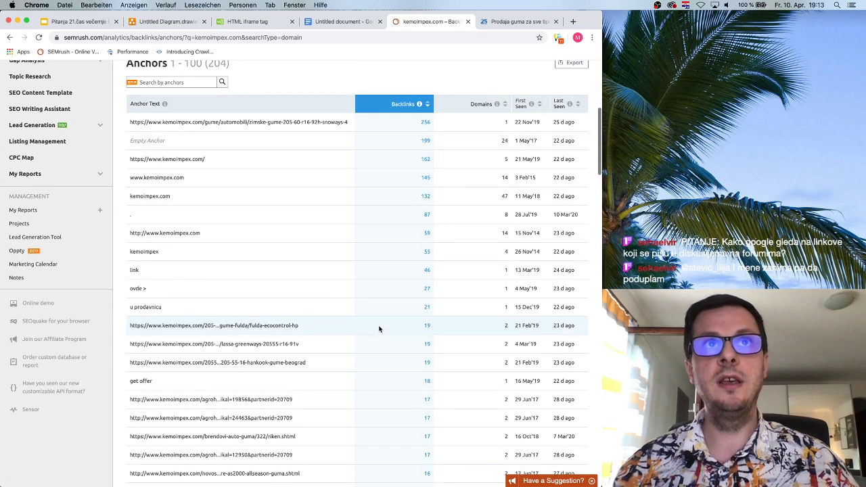
pyautogui.scroll(1, 379, 329)
pyautogui.scroll(-1, 274, 185)
pyautogui.scroll(1, 275, 167)
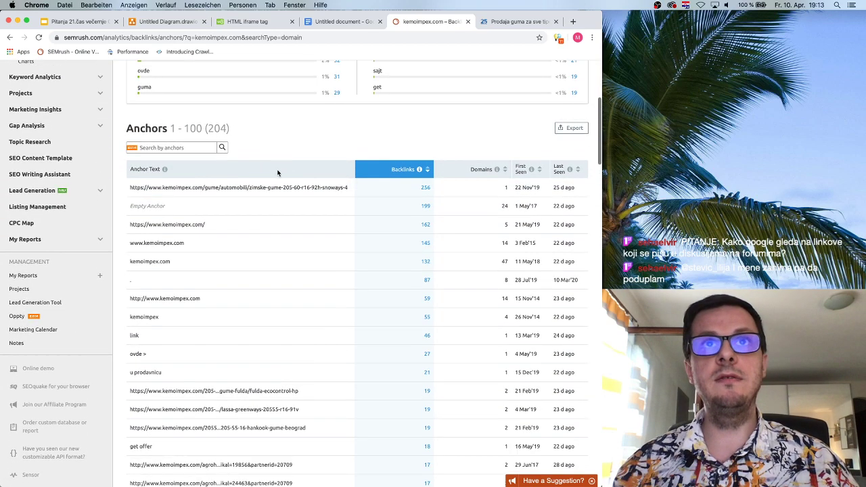
pyautogui.scroll(2, 406, 223)
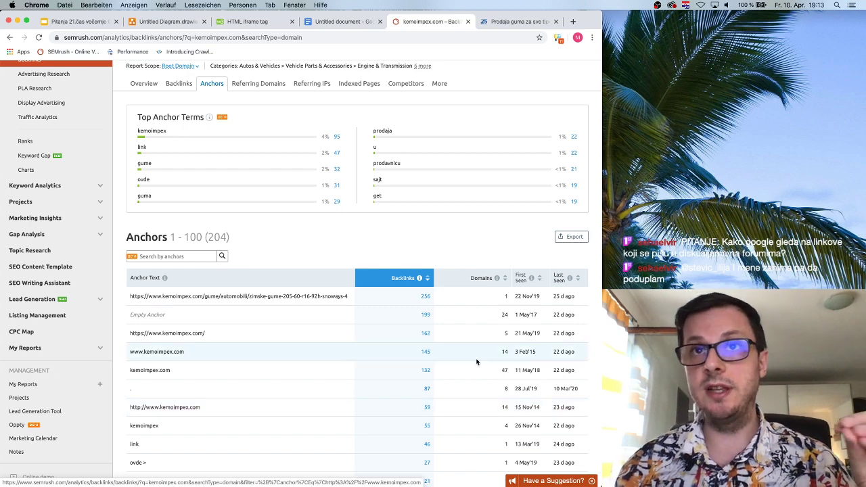
pyautogui.click(505, 280)
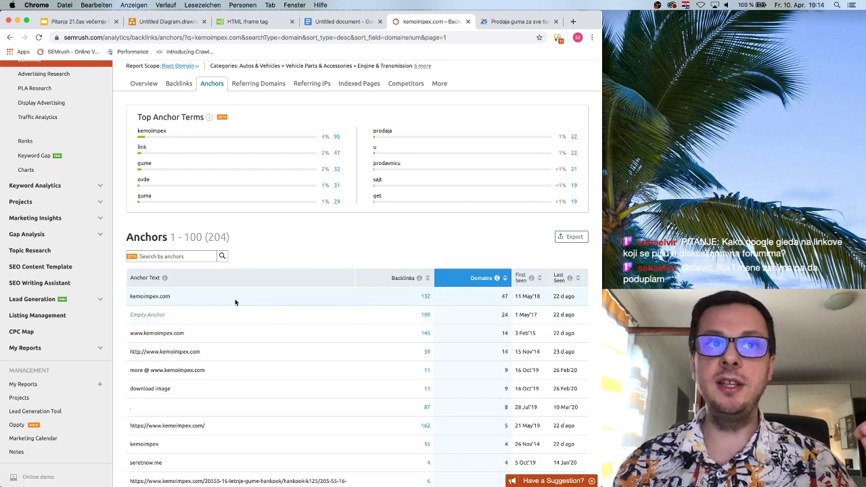
pyautogui.moveTo(130, 296); pyautogui.dragTo(130, 317)
pyautogui.click(197, 298)
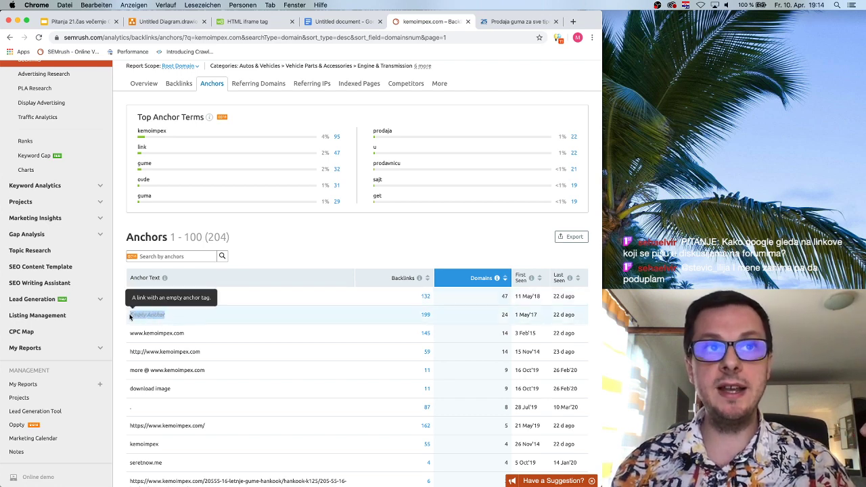
# - In the Google Docs document, delete the anchor text of the first link above example A, leaving the link tags empty
pyautogui.click(348, 23)
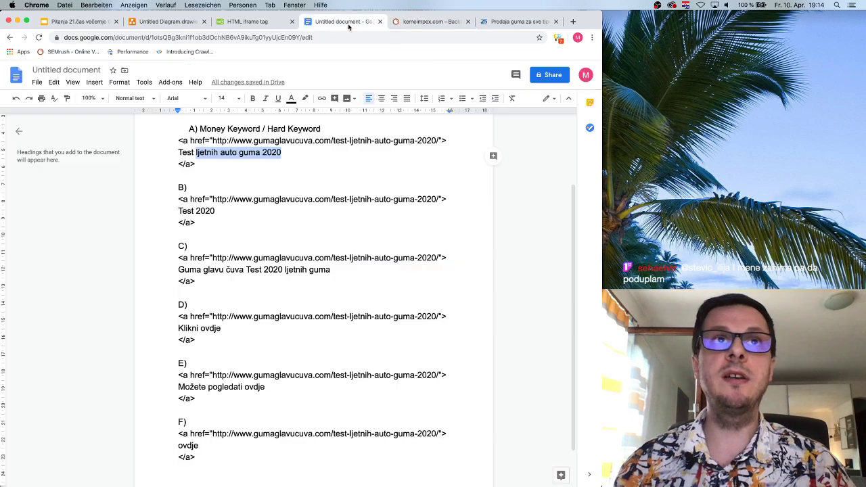
pyautogui.scroll(3, 290, 173)
pyautogui.moveTo(261, 190); pyautogui.dragTo(177, 190)
pyautogui.press('BackSpace')
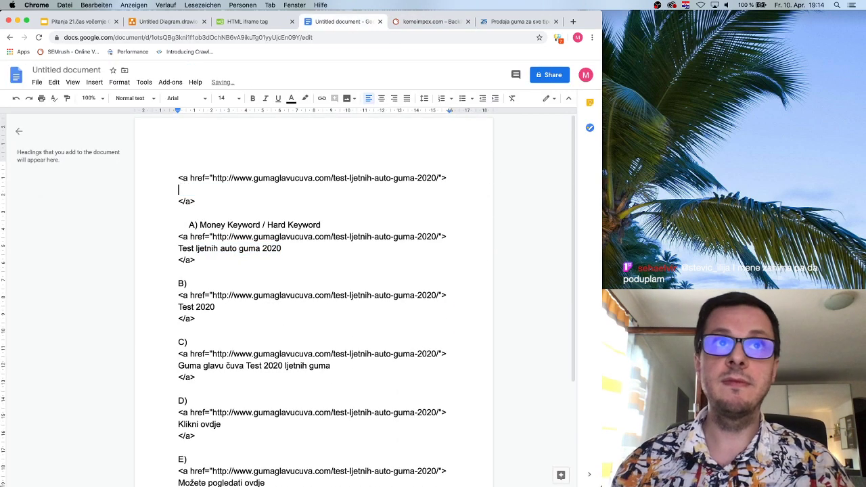
pyautogui.click(292, 223)
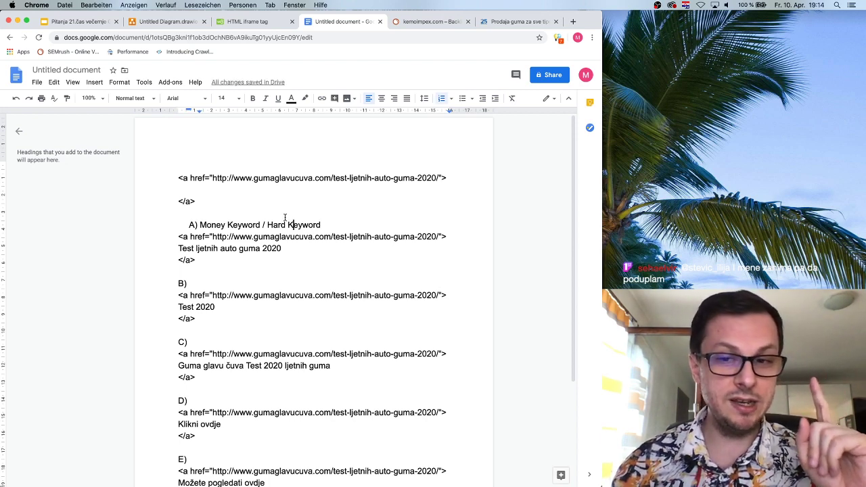
pyautogui.scroll(-3, 349, 262)
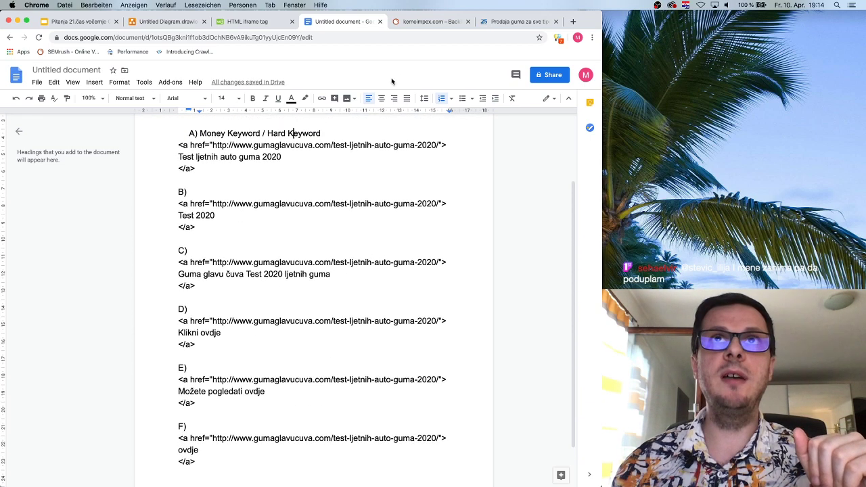
# - Return to the SEMrush anchors table and examine the anchor texts, highlighting "download image", "prodaja zimske letnje auto gume" and "website"
pyautogui.click(418, 25)
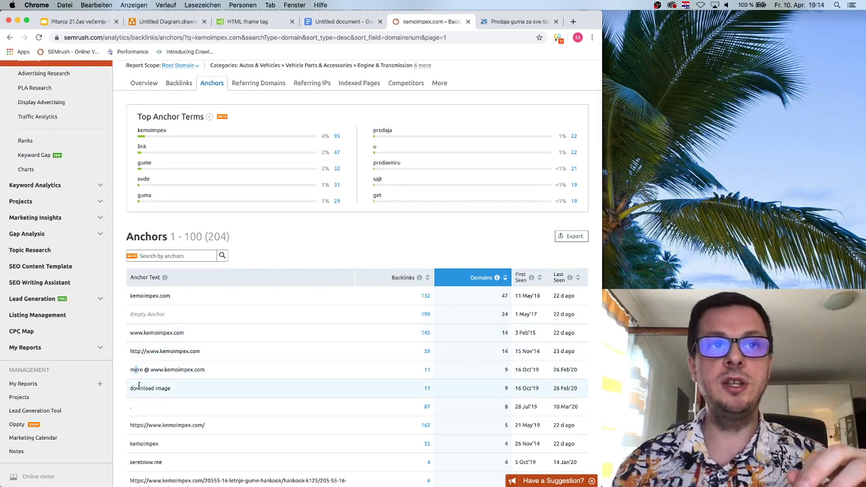
pyautogui.moveTo(138, 388); pyautogui.dragTo(172, 388)
pyautogui.scroll(-2, 194, 384)
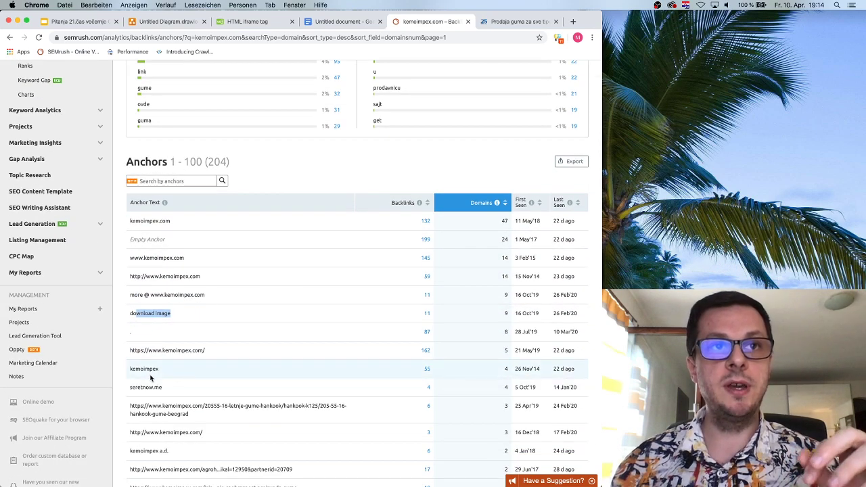
pyautogui.scroll(-4, 191, 376)
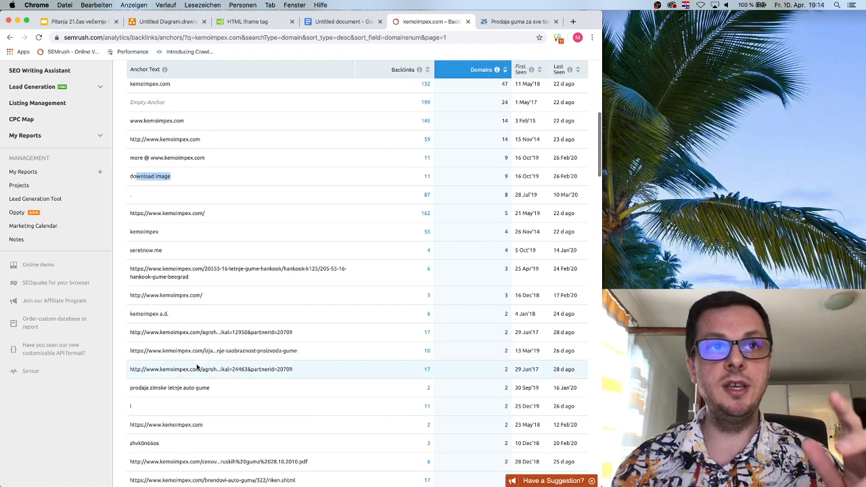
pyautogui.scroll(-1, 189, 362)
pyautogui.moveTo(131, 340); pyautogui.dragTo(222, 343)
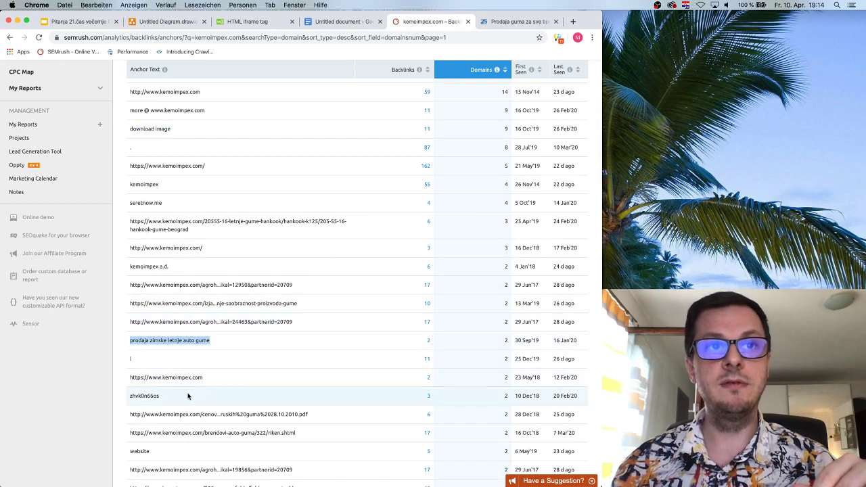
pyautogui.scroll(-2, 188, 395)
pyautogui.moveTo(133, 383); pyautogui.dragTo(190, 384)
pyautogui.scroll(-2, 191, 384)
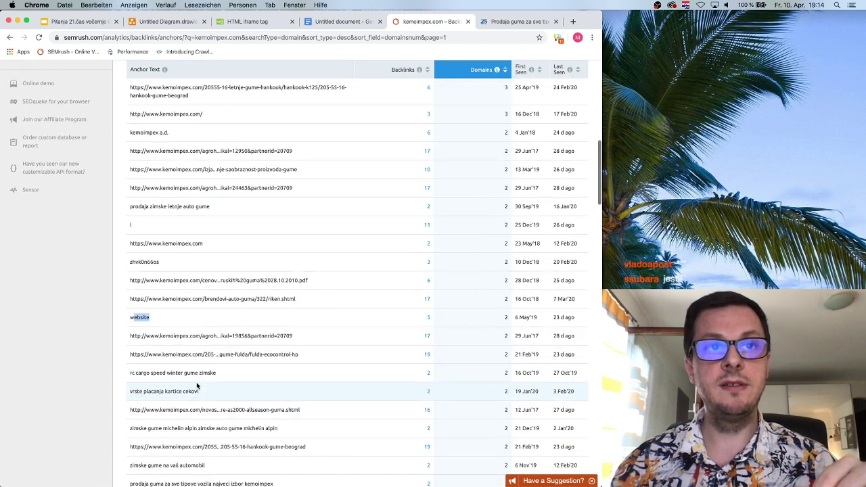
# - Examine more anchor texts in the table, highlighting "vrste placanja kartice cekovi", part of the "zimske gume michelin alpin" entry and "hankook gume"
pyautogui.moveTo(131, 391); pyautogui.dragTo(221, 391)
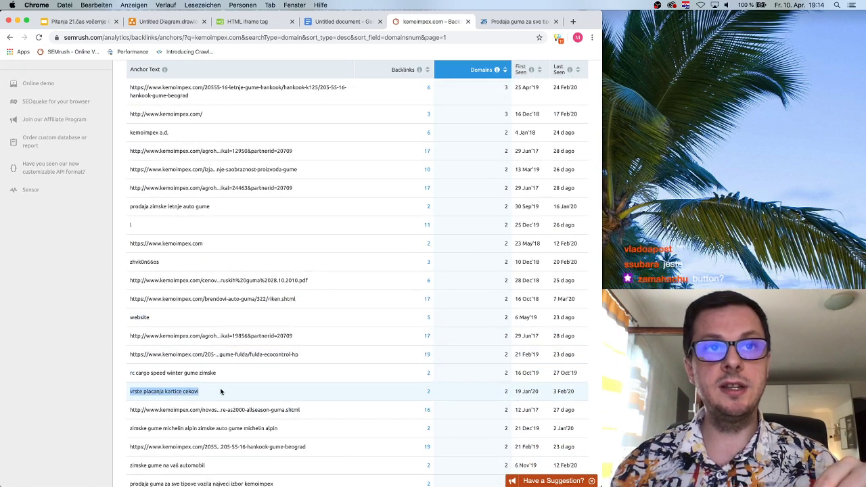
pyautogui.scroll(-2, 220, 391)
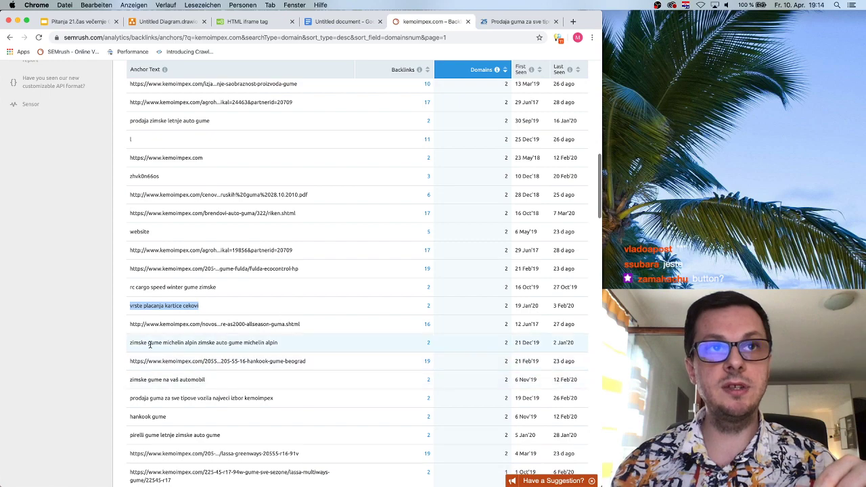
pyautogui.moveTo(178, 343); pyautogui.dragTo(278, 344)
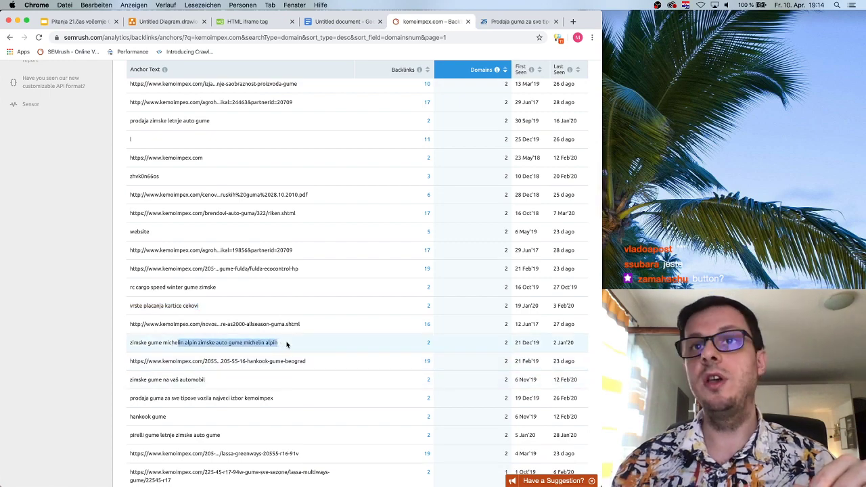
pyautogui.click(157, 341)
pyautogui.scroll(-2, 135, 347)
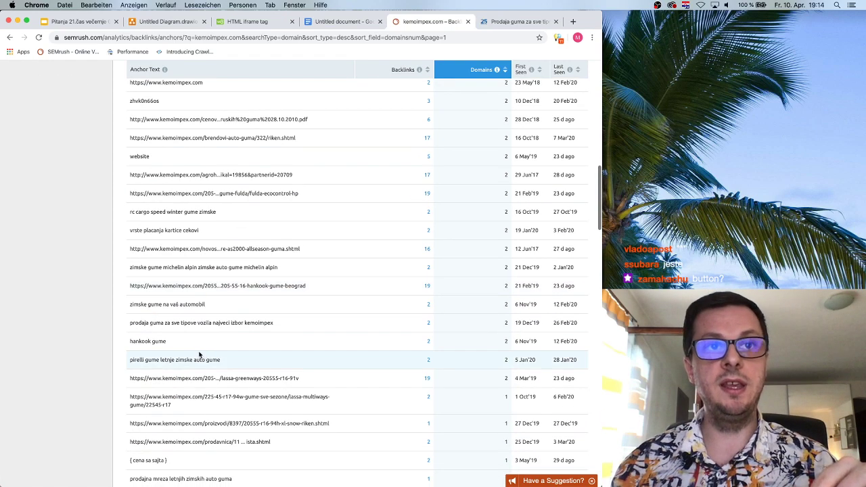
pyautogui.scroll(-1, 137, 304)
pyautogui.moveTo(136, 304); pyautogui.dragTo(228, 304)
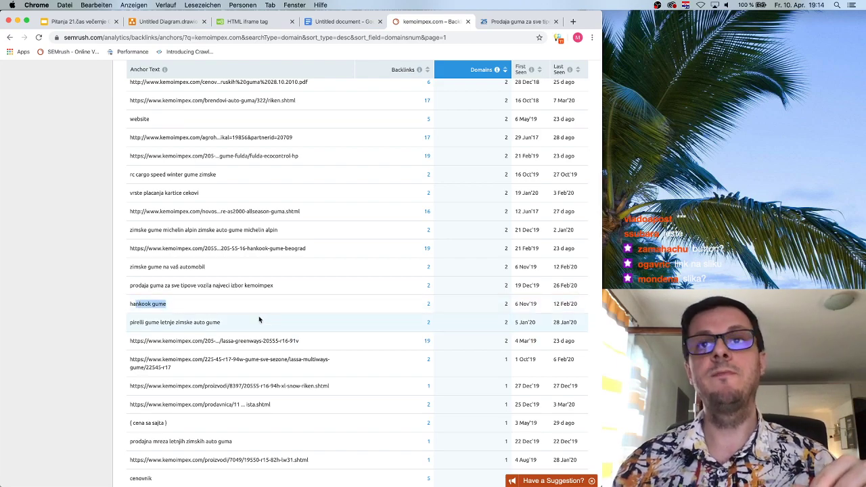
pyautogui.scroll(-4, 292, 313)
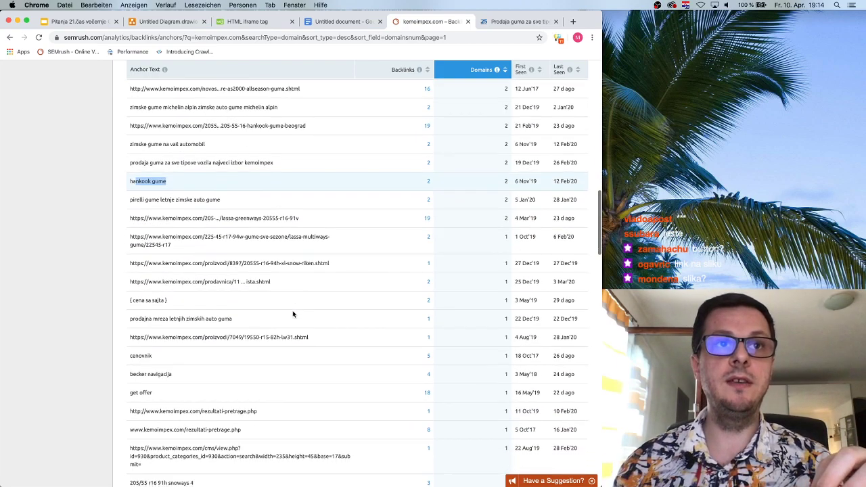
# - Review the anchors report again from the Top Anchor Terms down and single out the "hankook gume" anchor by highlighting it repeatedly
pyautogui.scroll(10, 293, 315)
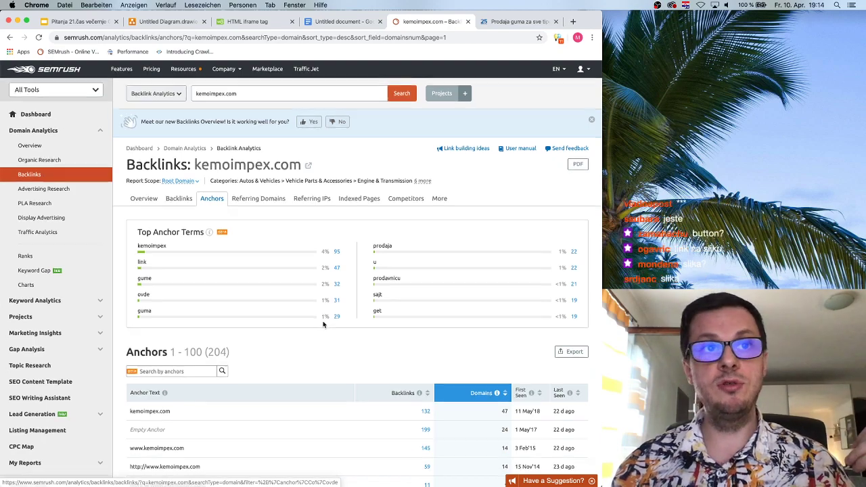
pyautogui.scroll(-10, 323, 324)
pyautogui.scroll(15, 323, 325)
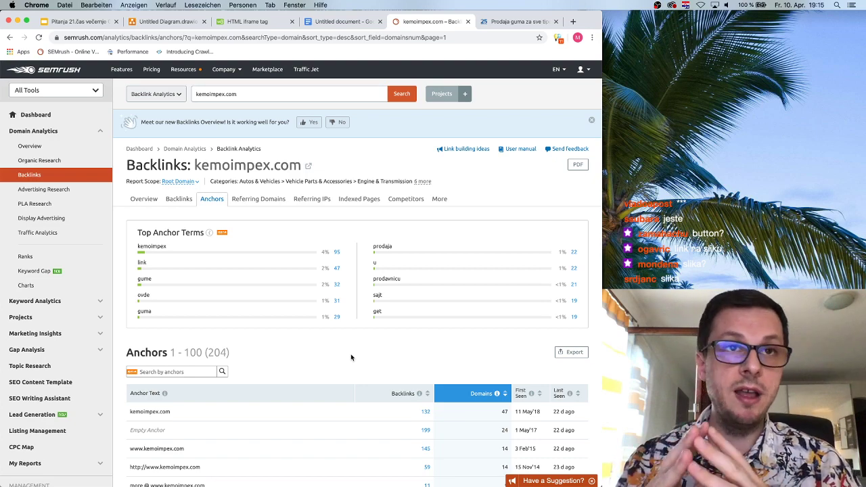
pyautogui.scroll(-8, 351, 357)
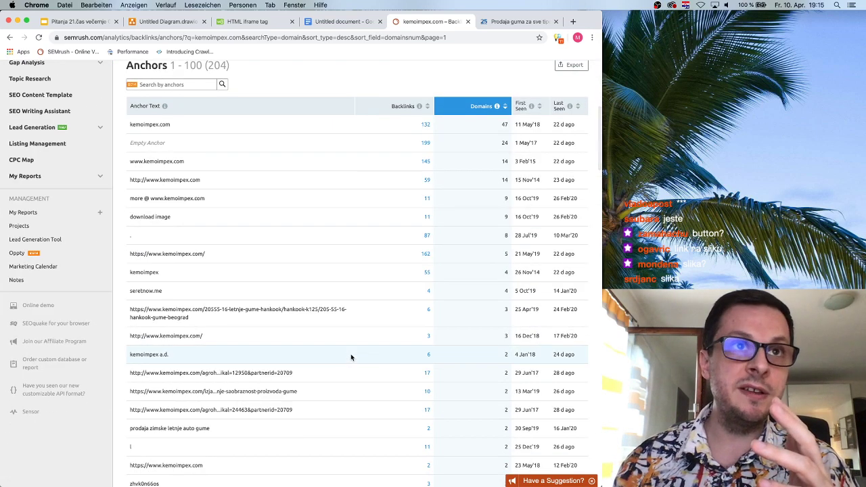
pyautogui.scroll(-5, 349, 356)
pyautogui.scroll(-5, 316, 351)
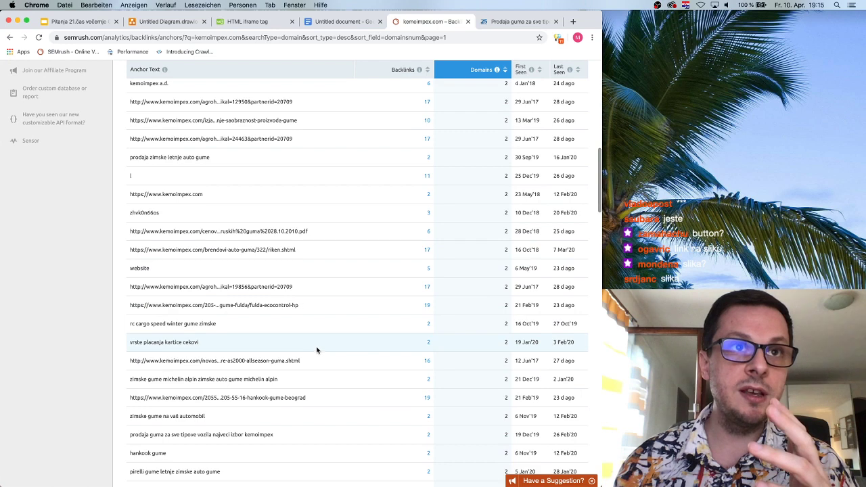
pyautogui.scroll(-3, 301, 350)
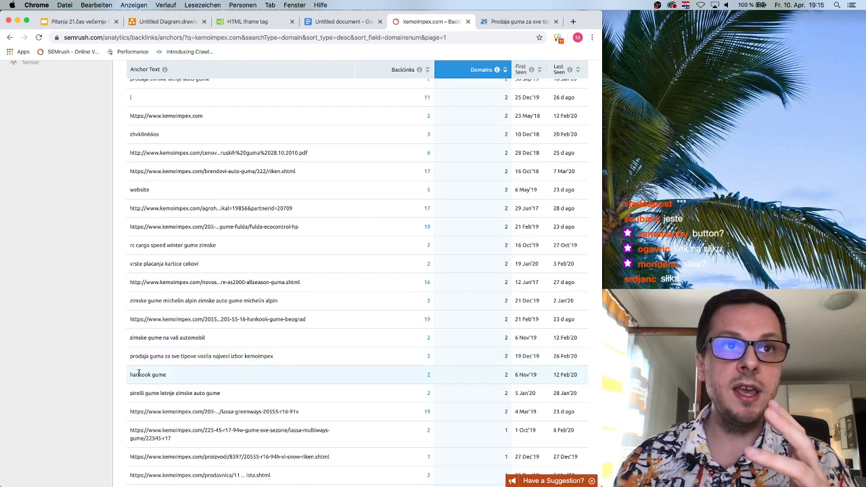
pyautogui.moveTo(138, 375); pyautogui.dragTo(202, 378)
pyautogui.click(224, 378)
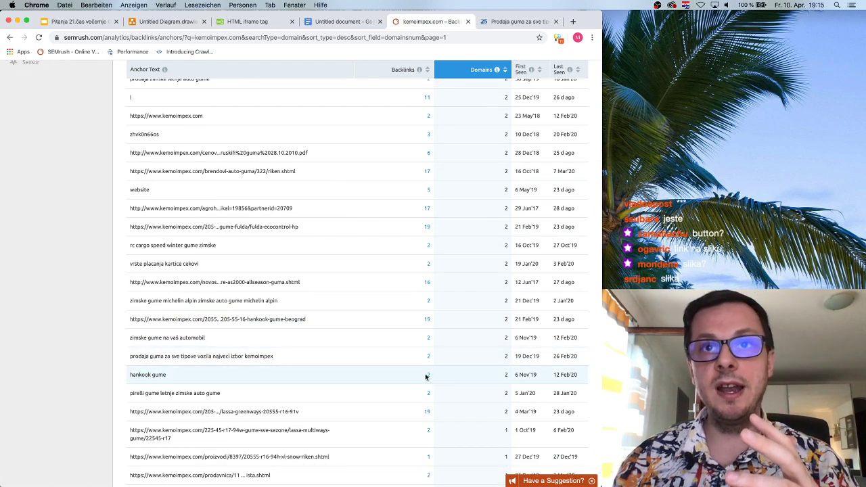
pyautogui.moveTo(165, 375); pyautogui.dragTo(130, 377)
pyautogui.click(227, 377)
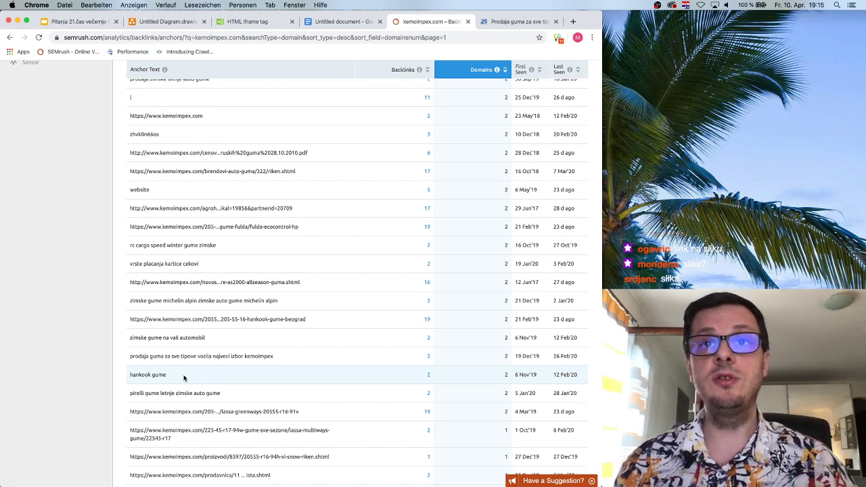
pyautogui.moveTo(200, 376); pyautogui.dragTo(134, 374)
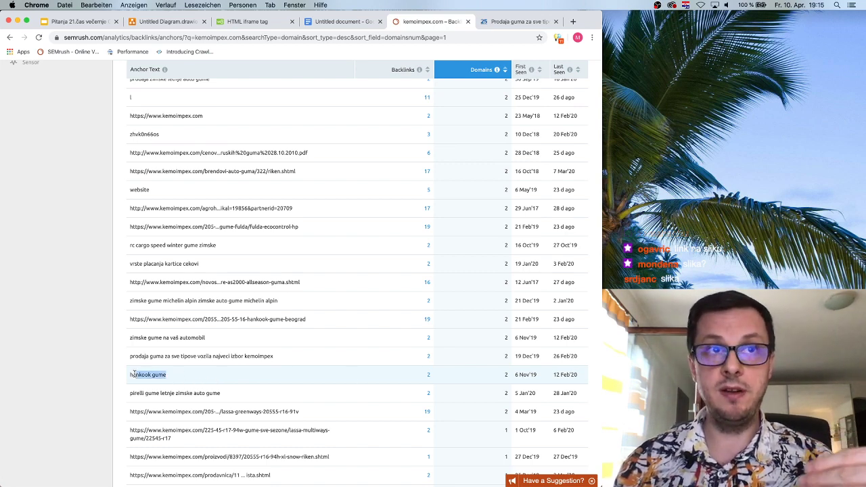
pyautogui.click(194, 378)
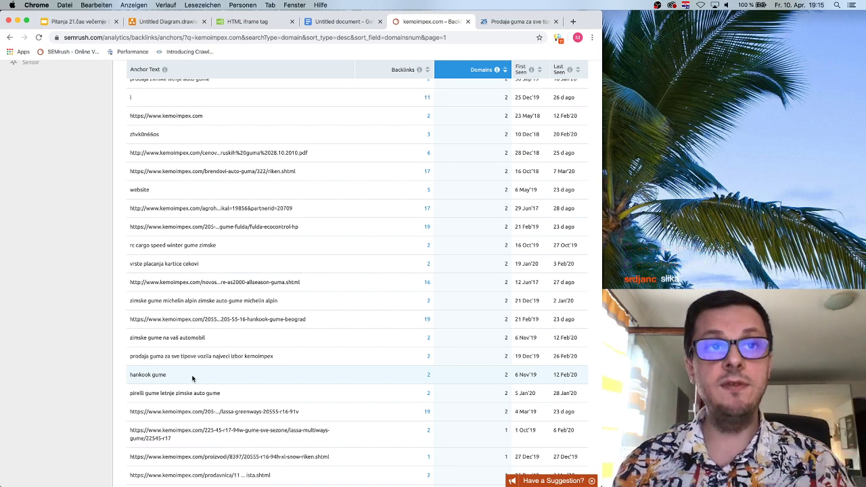
pyautogui.moveTo(189, 379); pyautogui.dragTo(121, 377)
pyautogui.click(195, 379)
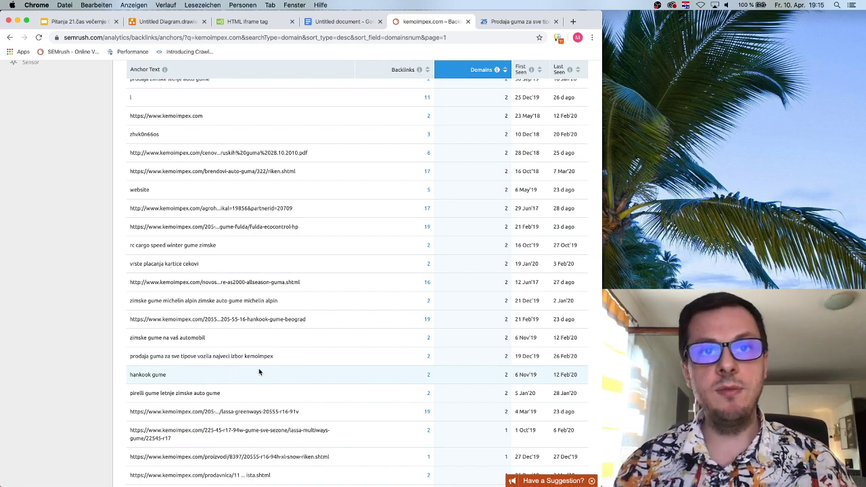
# - Go from the kemoimpex.com backlinks overview to the full top pages report and open the backlink analysis of the 20555-16 Hankook summer tire URL
pyautogui.scroll(15, 258, 372)
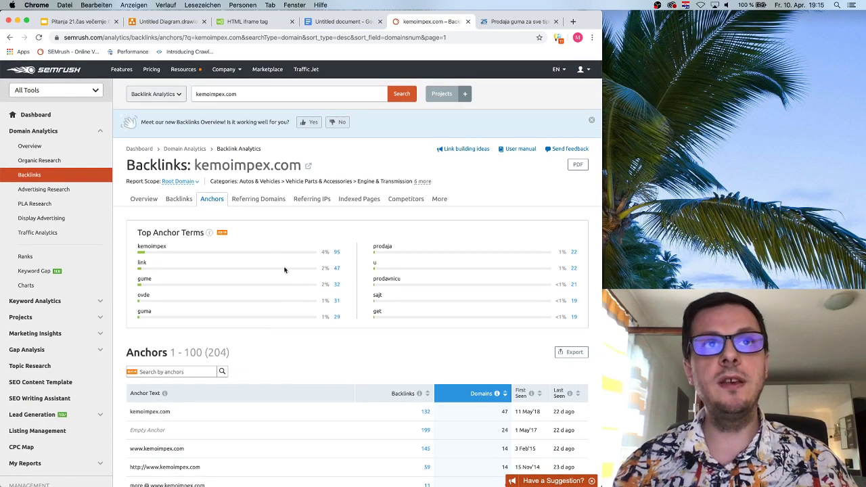
pyautogui.click(146, 199)
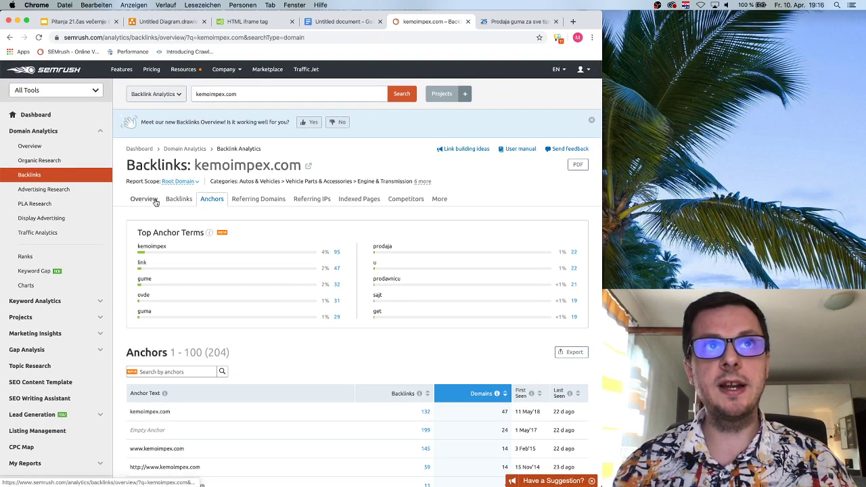
pyautogui.scroll(-5, 338, 304)
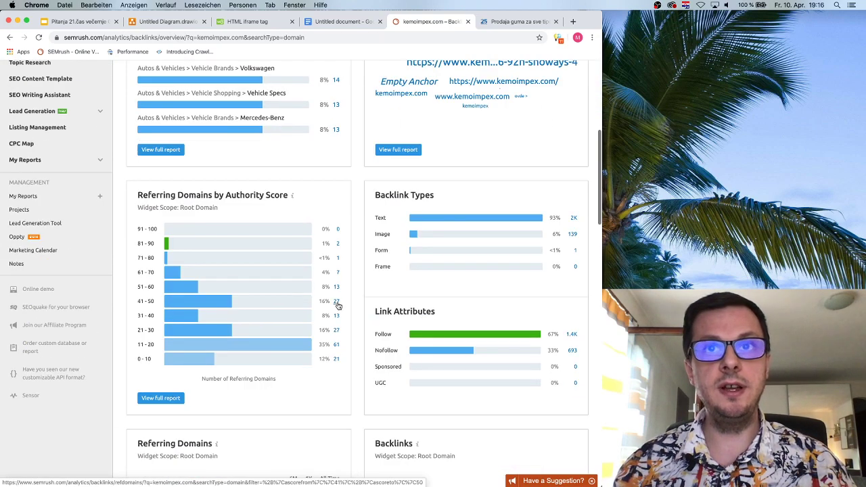
pyautogui.scroll(-10, 338, 306)
pyautogui.scroll(-5, 338, 305)
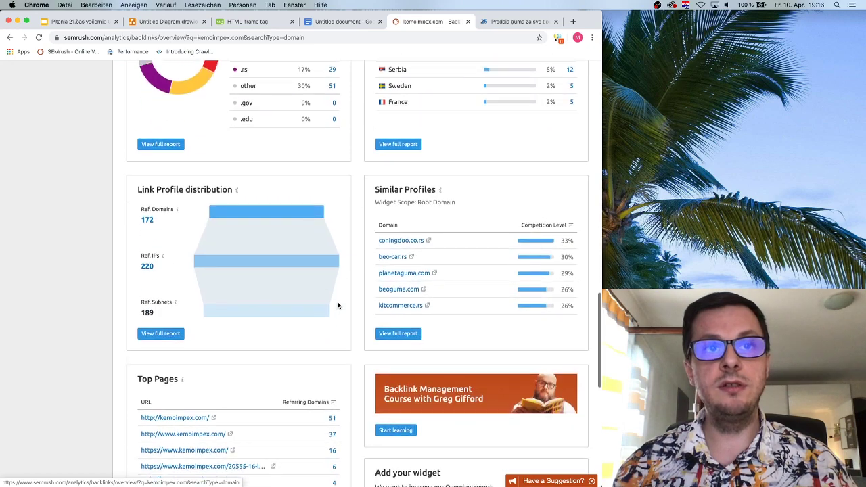
pyautogui.click(161, 254)
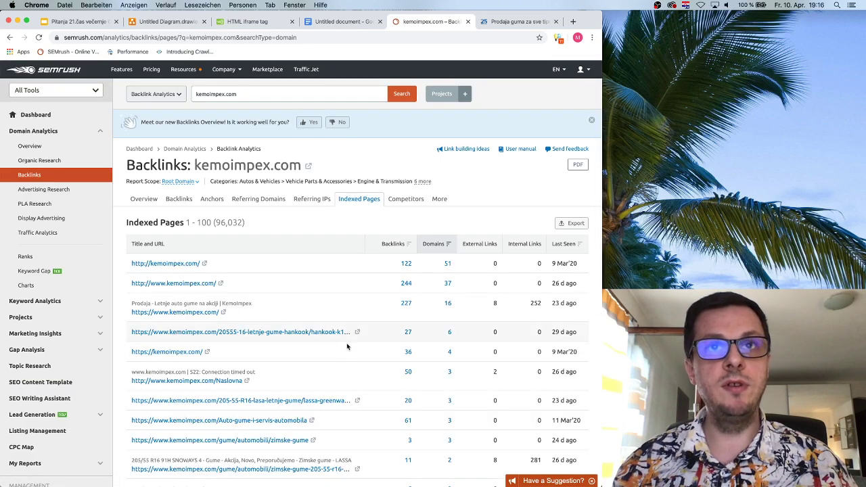
pyautogui.click(292, 332)
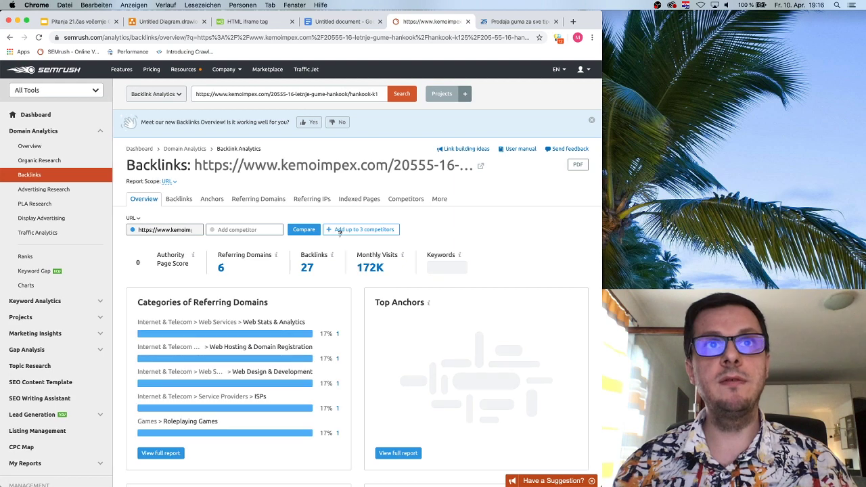
# - Open the analysed Hankook tire URL in a new browser tab and look through its product page content
pyautogui.click(286, 93)
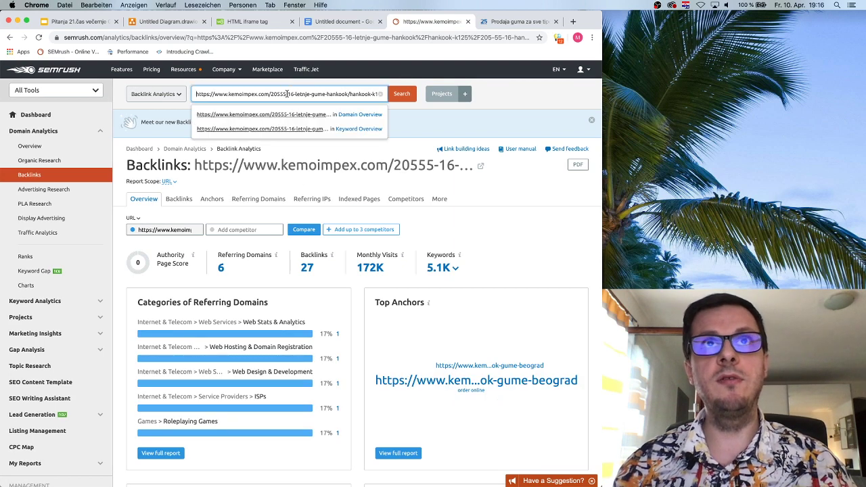
pyautogui.press('super+a')
pyautogui.press('super+t')
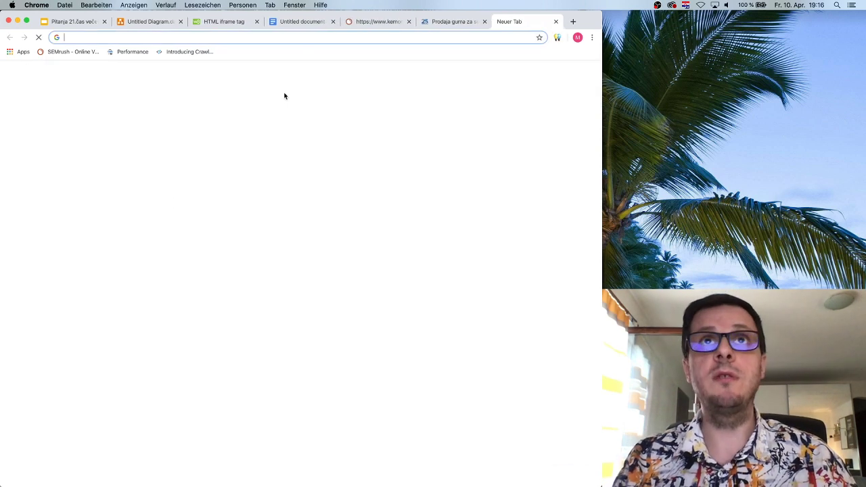
pyautogui.write('https://www.kemoimpex.com/gume/automobili/letnje-gume-205-55-r16-91v-k125-ventus-prime-3-fp')
pyautogui.press('Return')
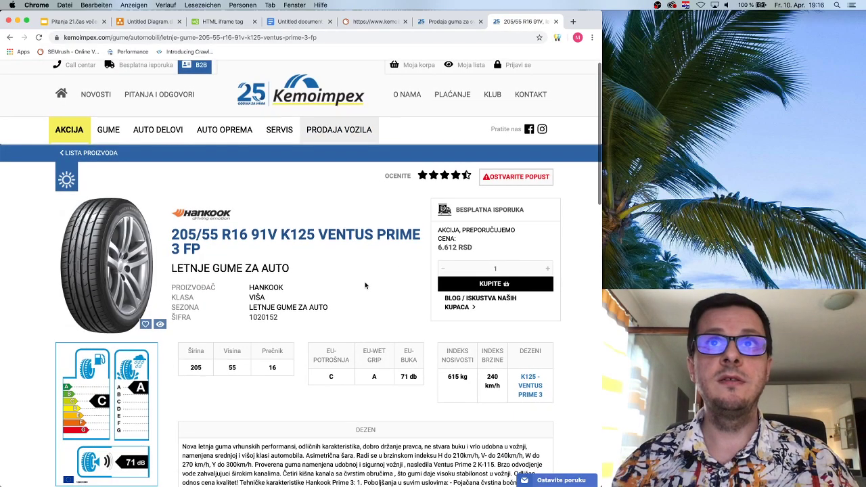
pyautogui.scroll(-2, 365, 286)
pyautogui.scroll(-7, 366, 286)
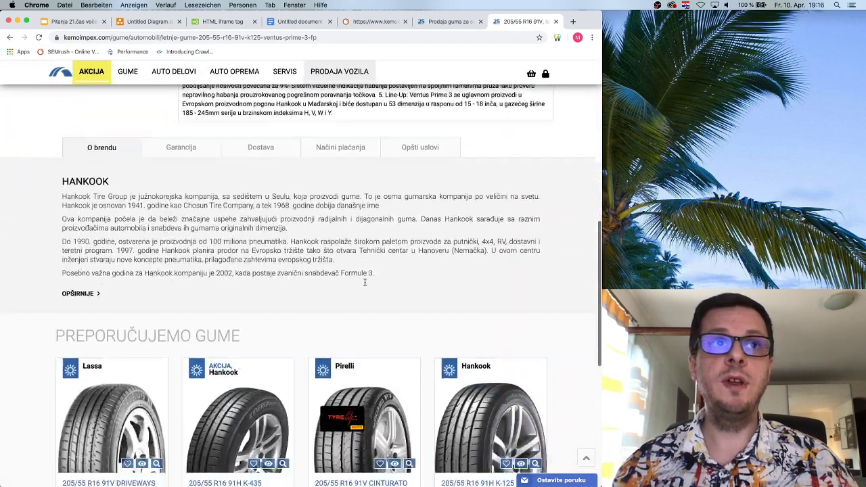
pyautogui.scroll(8, 366, 285)
pyautogui.scroll(-1, 365, 286)
# - Return to the SEMrush overview of the Hankook tire URL and examine its referring domains, backlinks, top anchors and backlink types
pyautogui.click(372, 21)
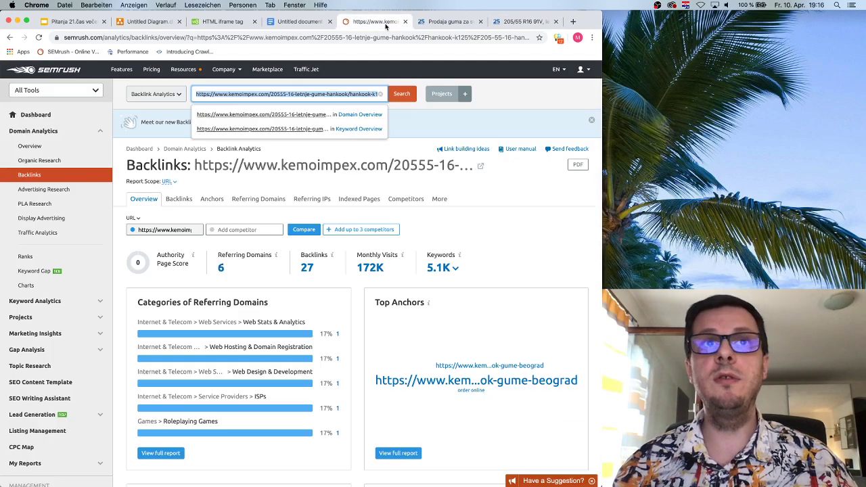
pyautogui.scroll(-5, 313, 345)
pyautogui.scroll(5, 313, 345)
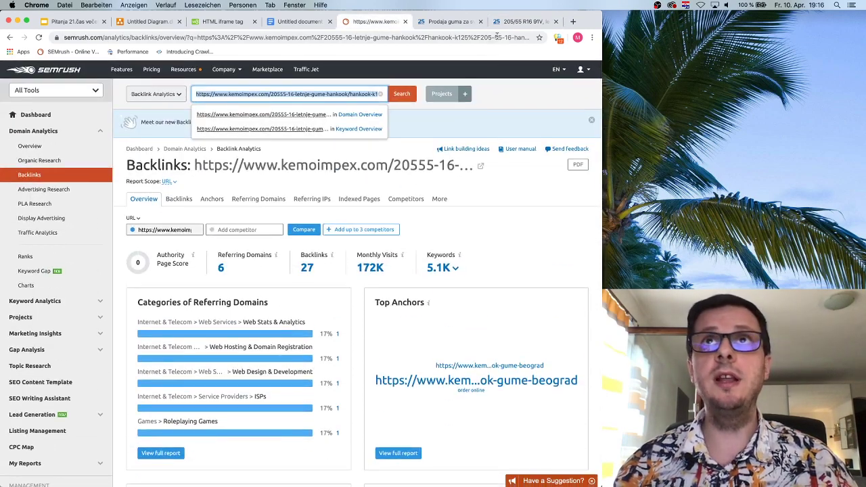
pyautogui.click(499, 27)
pyautogui.click(372, 21)
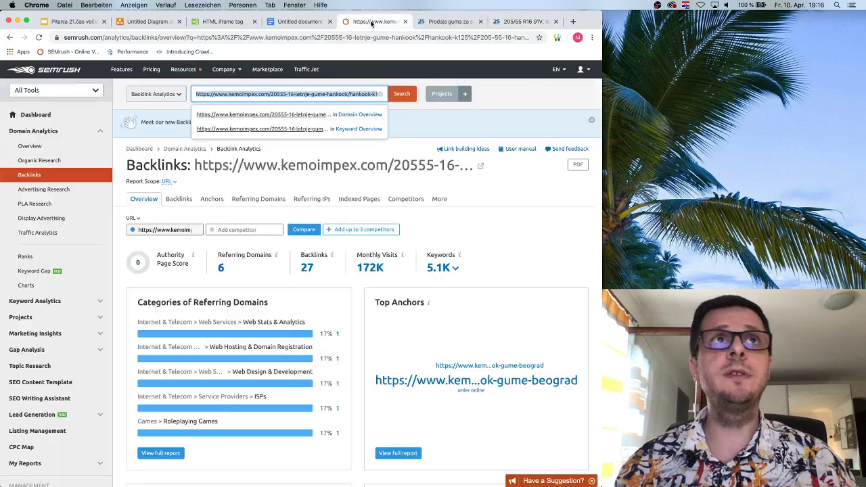
pyautogui.scroll(-3, 332, 294)
pyautogui.scroll(-2, 333, 294)
pyautogui.scroll(1, 220, 118)
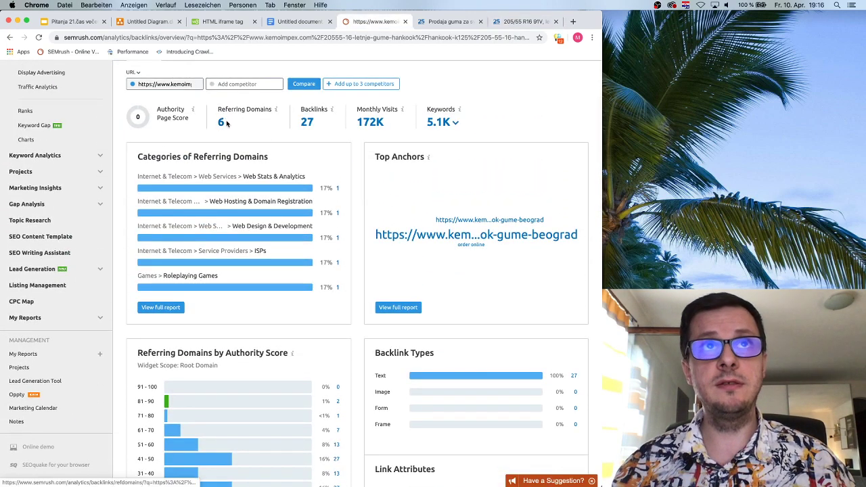
pyautogui.scroll(-6, 319, 228)
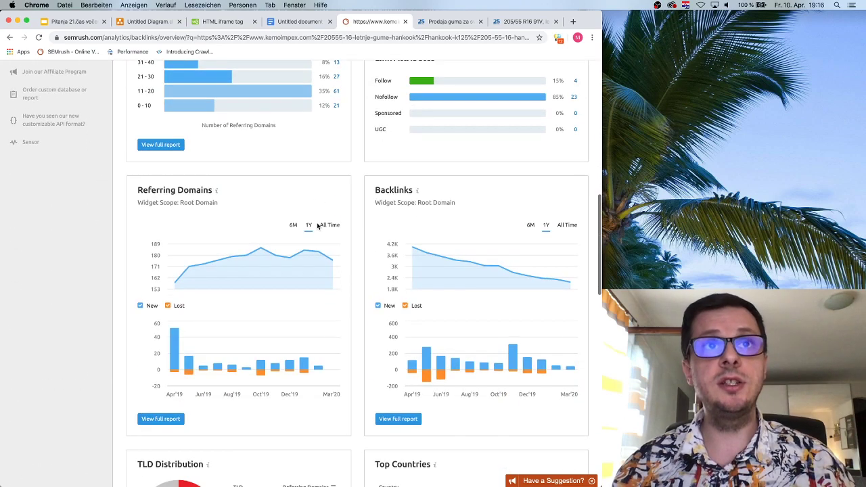
pyautogui.scroll(8, 324, 227)
pyautogui.scroll(-3, 316, 224)
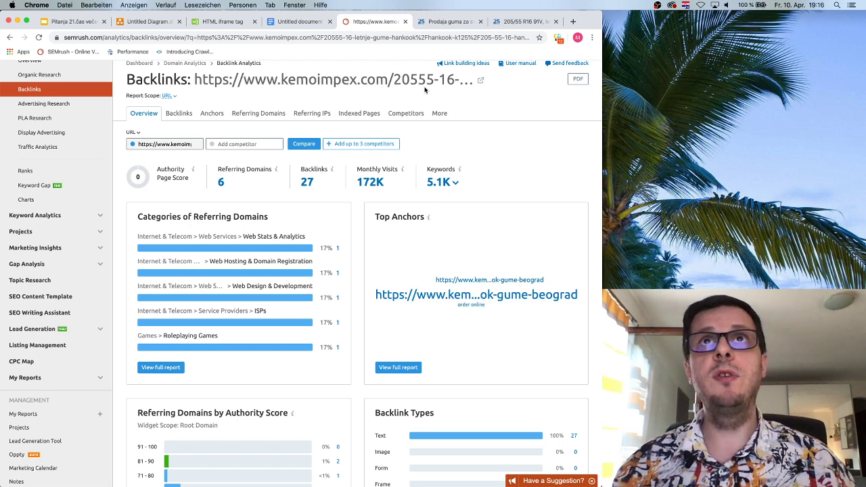
# - Switch back to the 205/55 R16 91V K125 Ventus Prime 3 FP product page and view its title and details
pyautogui.click(434, 23)
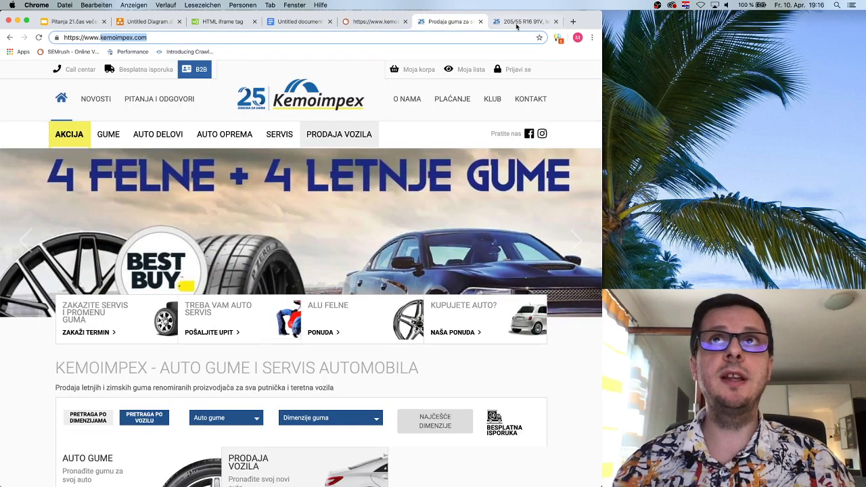
pyautogui.click(517, 25)
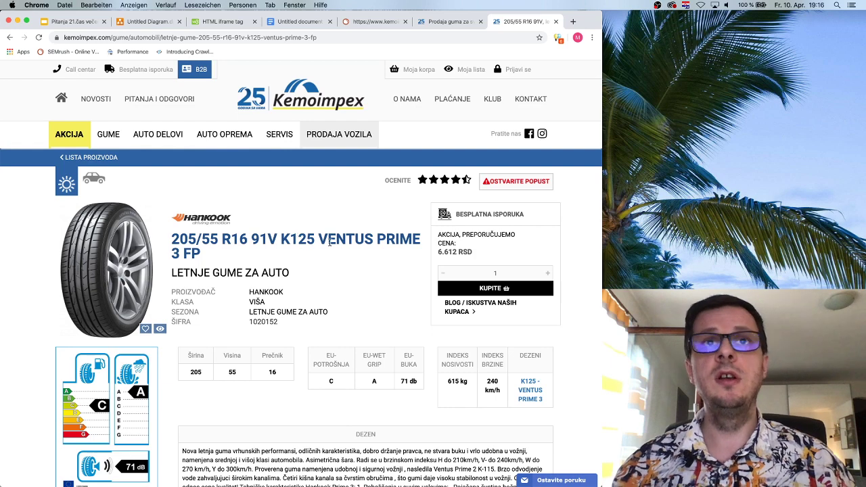
pyautogui.scroll(-1, 315, 238)
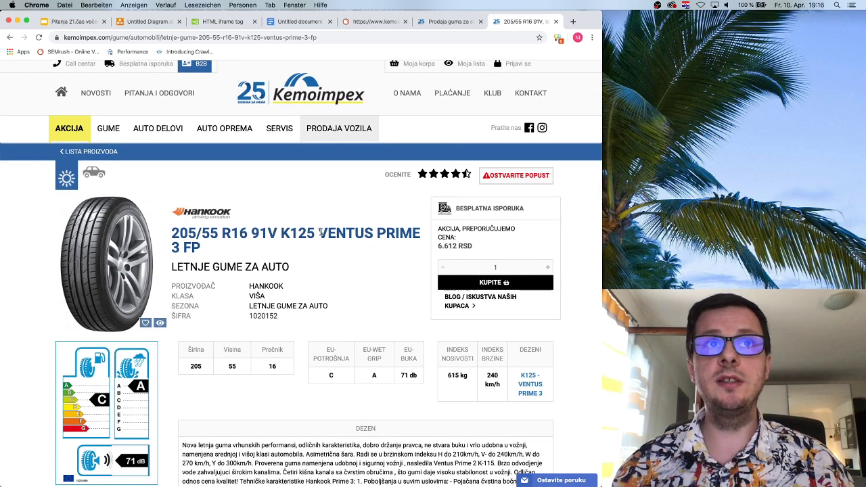
# - Highlight "VENTUS PRIME 3" in the Hankook tire's product title
pyautogui.moveTo(318, 230); pyautogui.dragTo(181, 248)
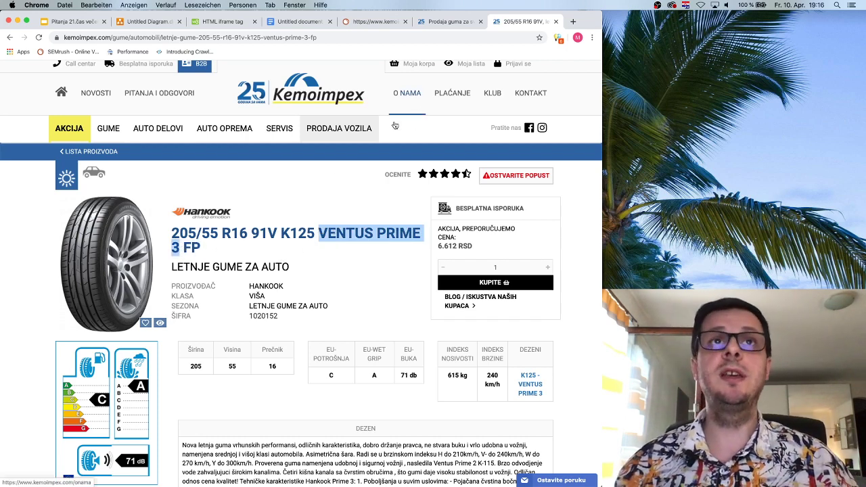
pyautogui.click(260, 251)
pyautogui.moveTo(202, 249); pyautogui.dragTo(174, 207)
# - Return to SEMrush, go back to kemoimpex.com's indexed pages and open the backlink analysis of the gume/automobili/zimske-gume URL
pyautogui.click(381, 23)
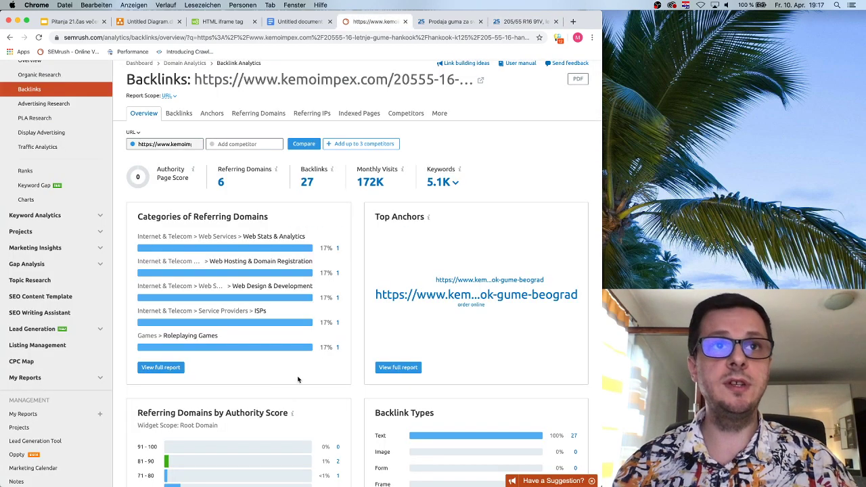
pyautogui.scroll(-10, 298, 377)
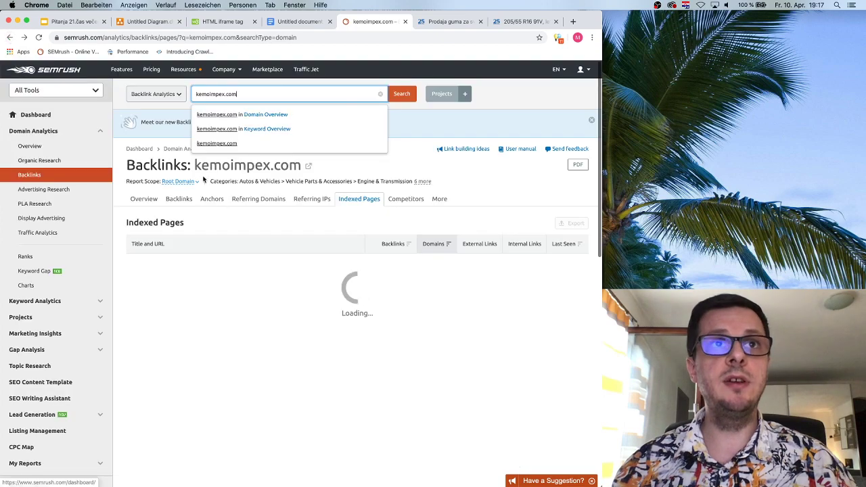
pyautogui.scroll(-5, 337, 247)
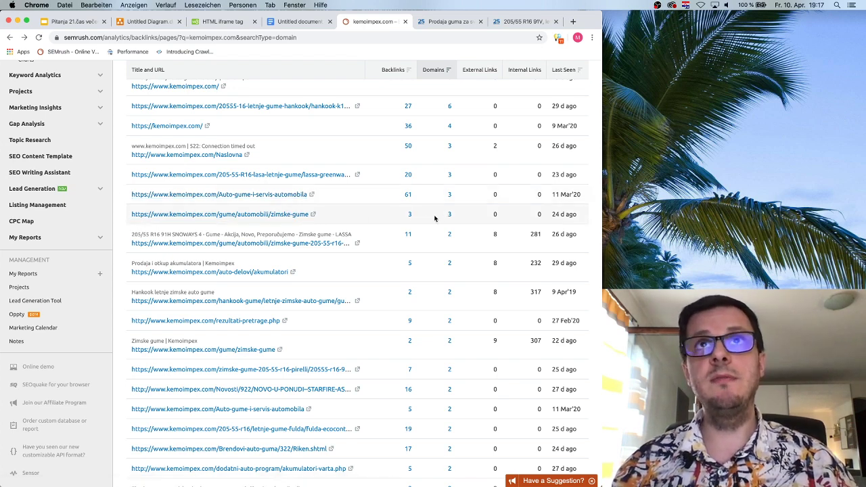
pyautogui.click(409, 214)
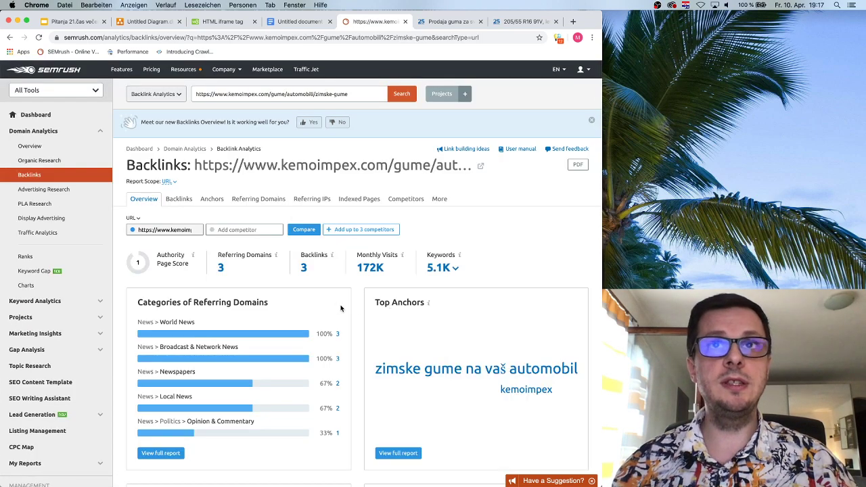
# - Examine the zimske-gume URL's backlinks overview, including its top anchors, backlink types, link attributes and referring domains
pyautogui.scroll(-10, 341, 309)
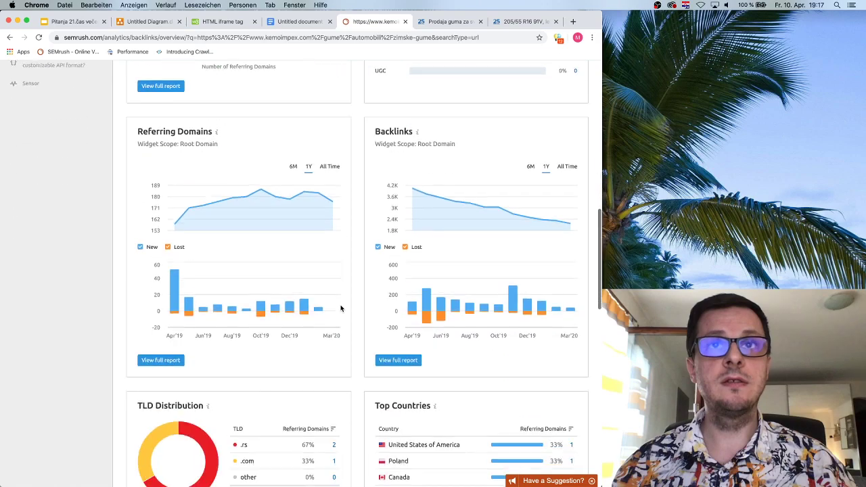
pyautogui.scroll(-15, 341, 309)
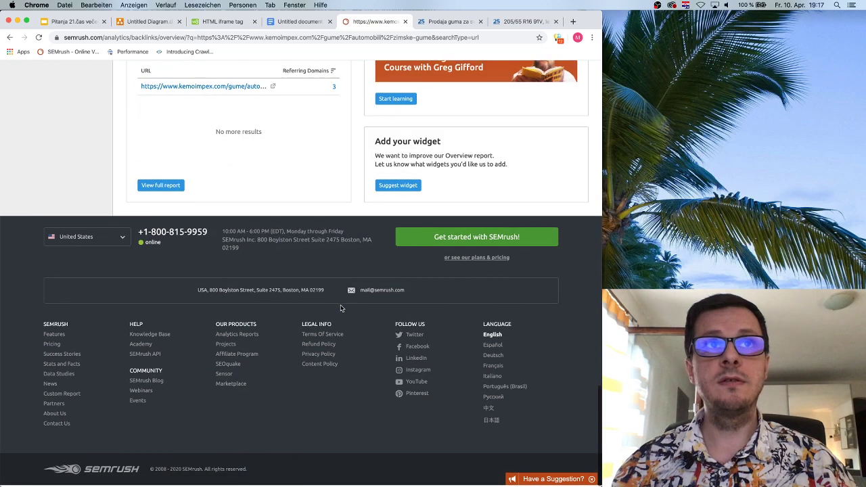
pyautogui.scroll(15, 341, 308)
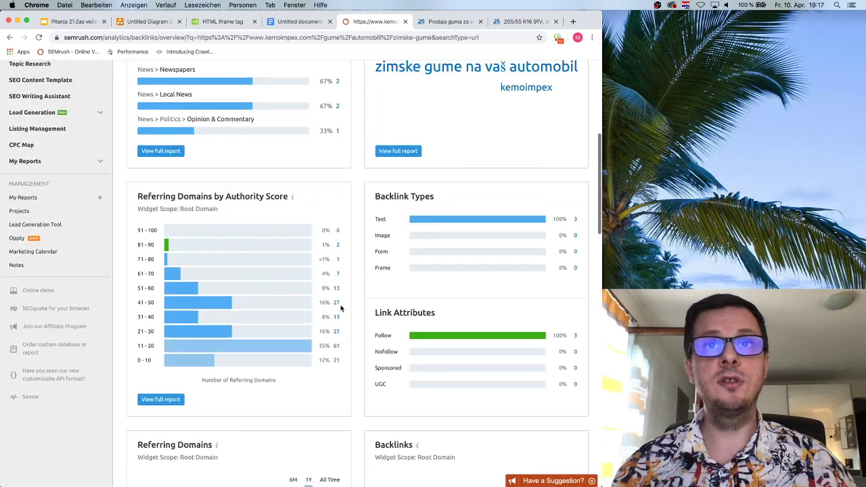
pyautogui.scroll(5, 341, 308)
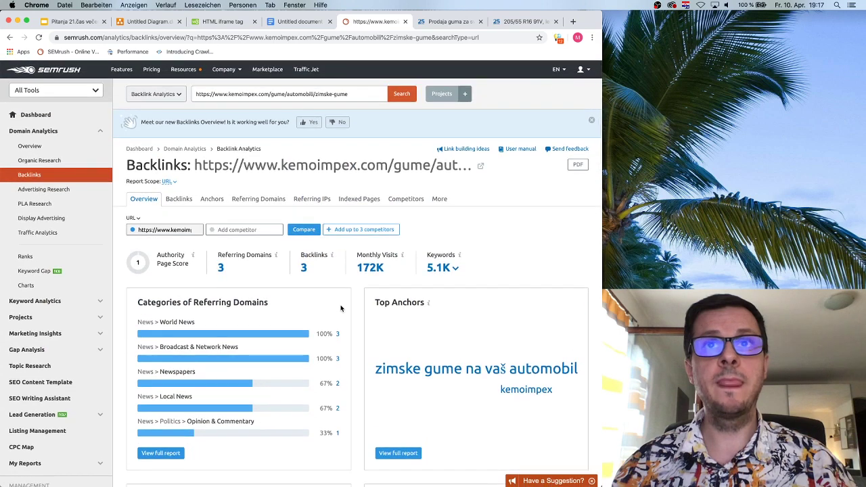
# - Open the organic research for kemoimpex.com's keywords in the Serbian database
pyautogui.click(438, 269)
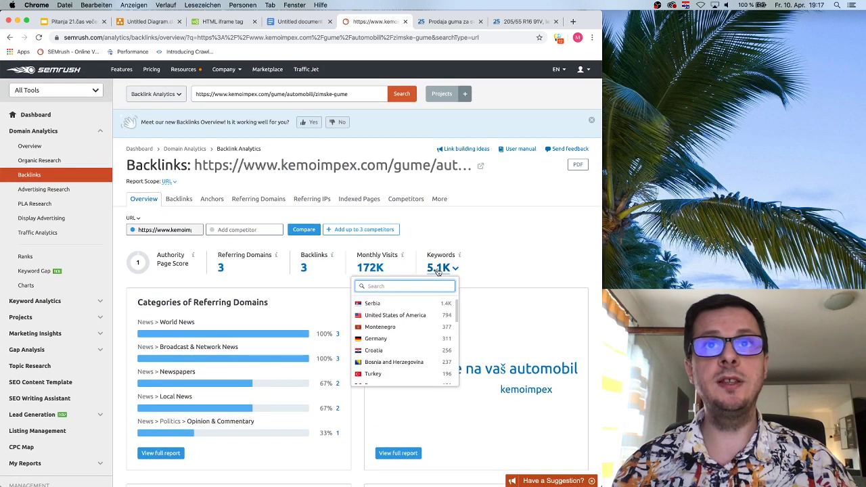
pyautogui.scroll(-1, 383, 309)
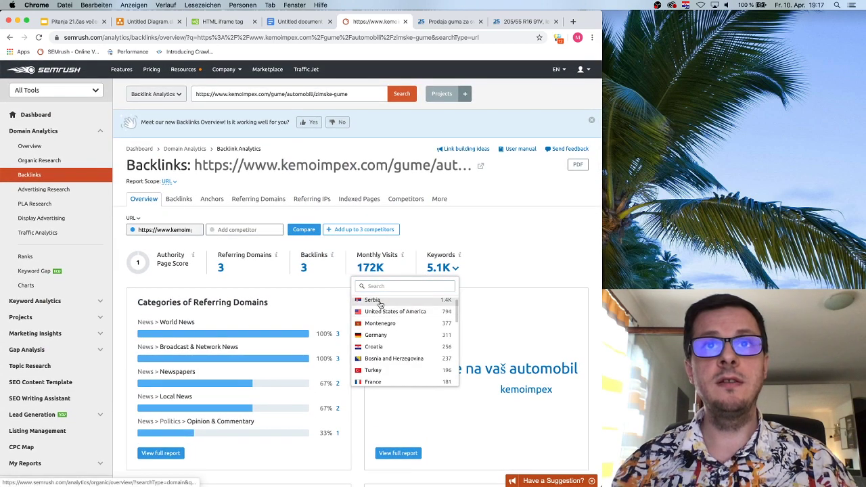
pyautogui.click(379, 301)
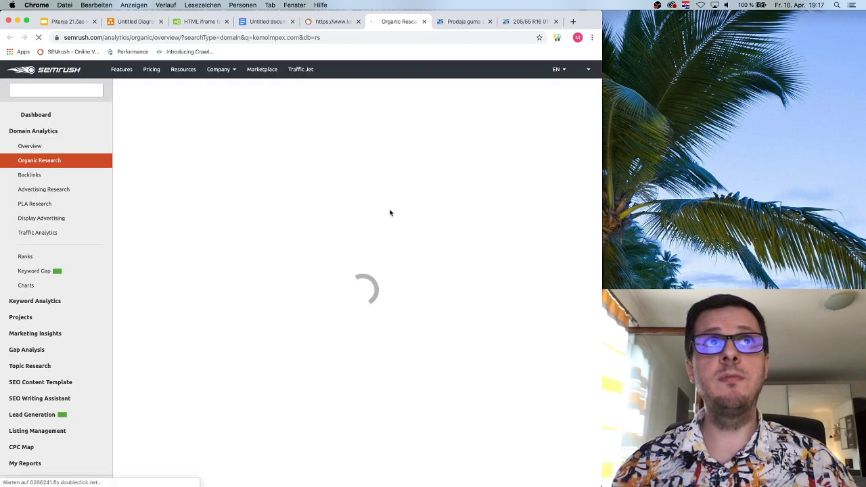
# - Return to the backlinks overview of the gume/automobili/zimske-gume URL and look through its widgets again
pyautogui.click(339, 24)
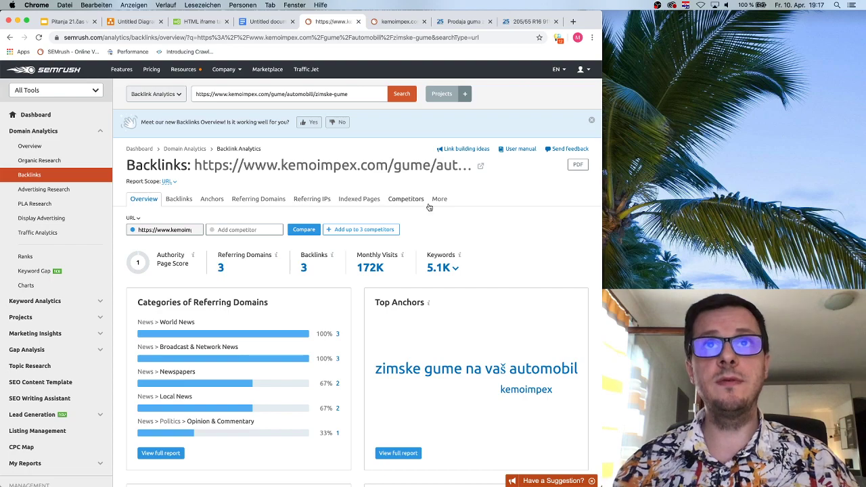
pyautogui.scroll(-15, 367, 332)
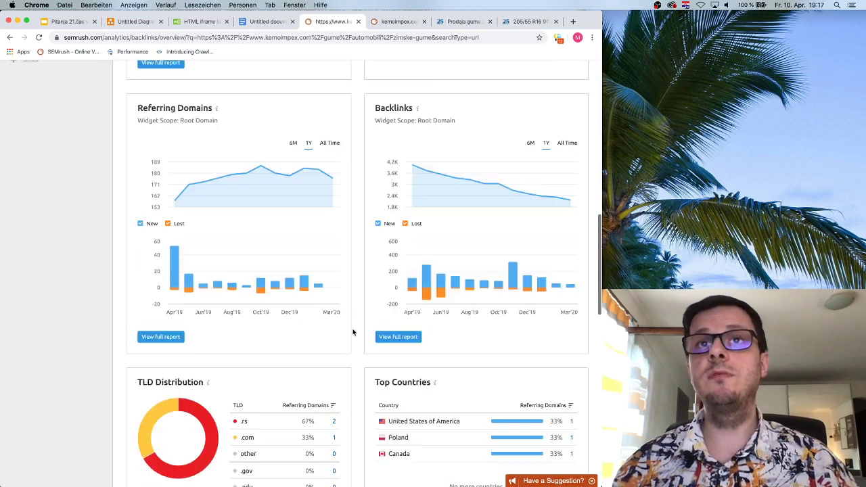
pyautogui.scroll(-5, 352, 331)
pyautogui.scroll(20, 353, 331)
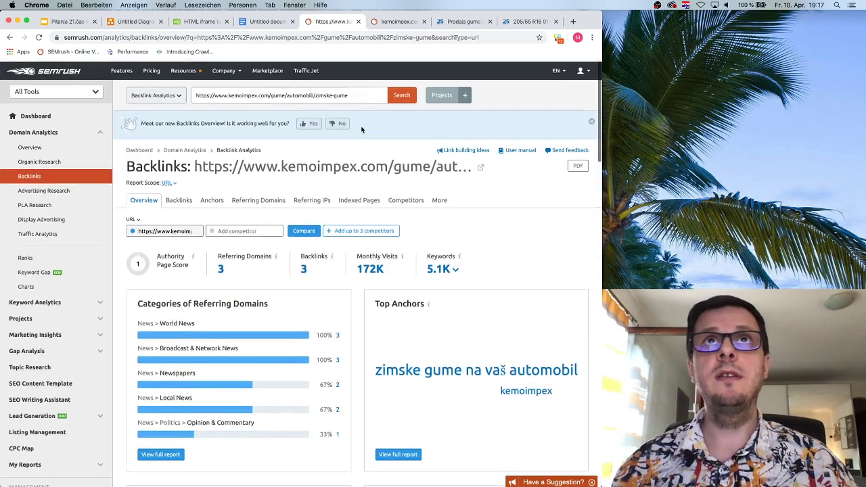
# - Open the keyword overview for "zimske gume" from kemoimpex.com's top organic keywords and view its SERP analysis
pyautogui.click(387, 21)
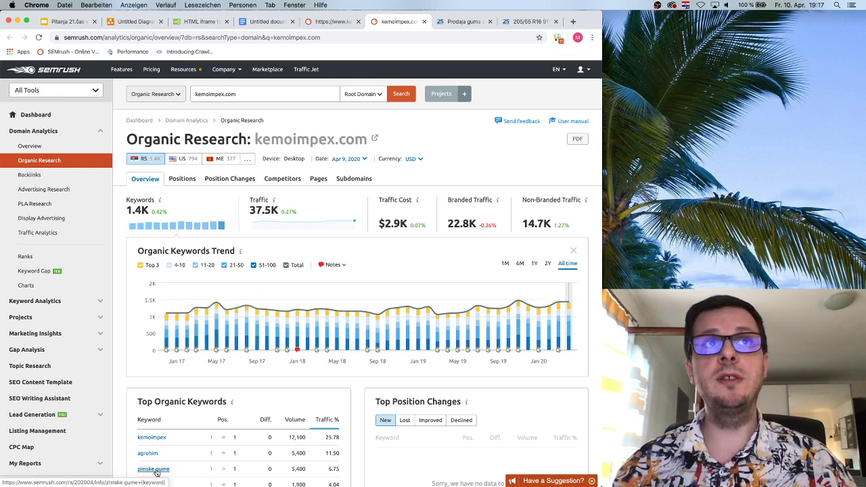
pyautogui.scroll(-4, 157, 472)
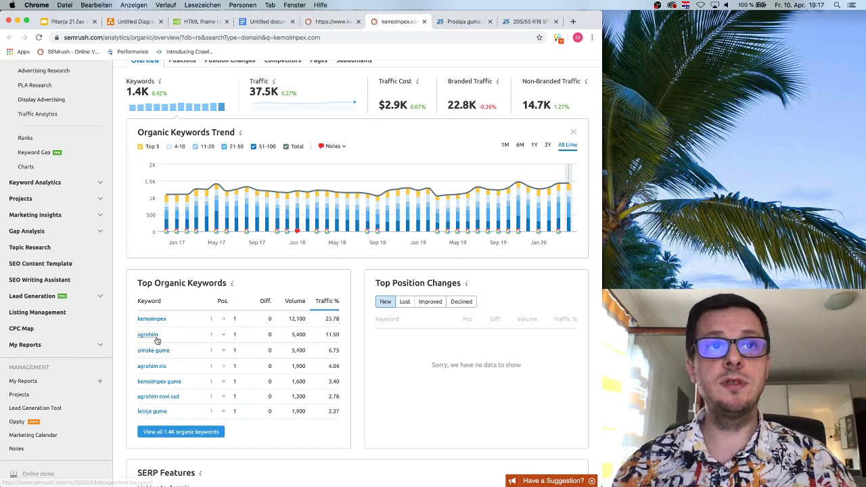
pyautogui.click(158, 350)
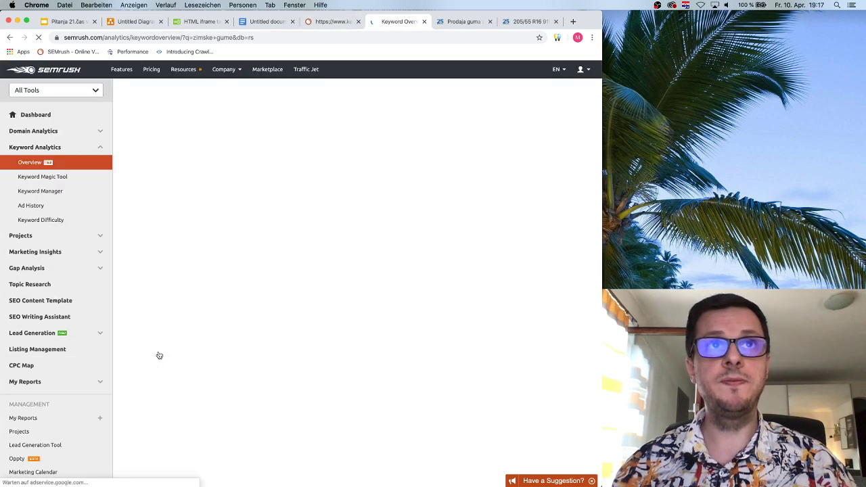
pyautogui.scroll(-3, 295, 342)
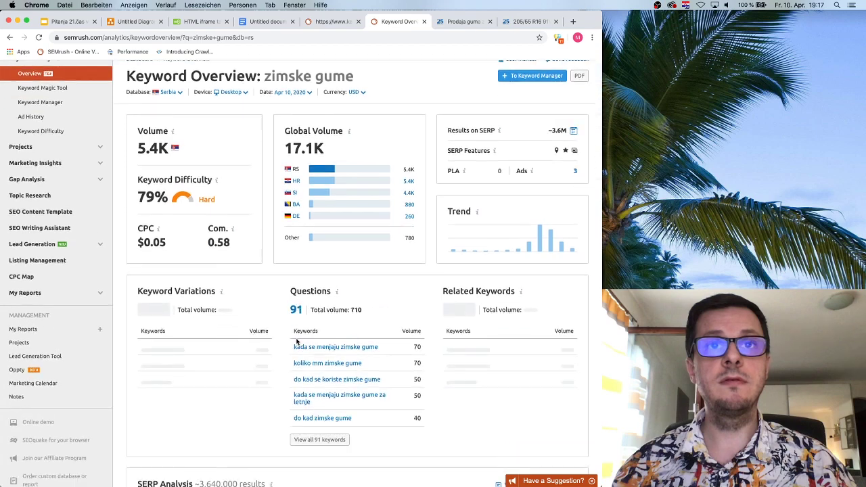
pyautogui.scroll(-8, 295, 342)
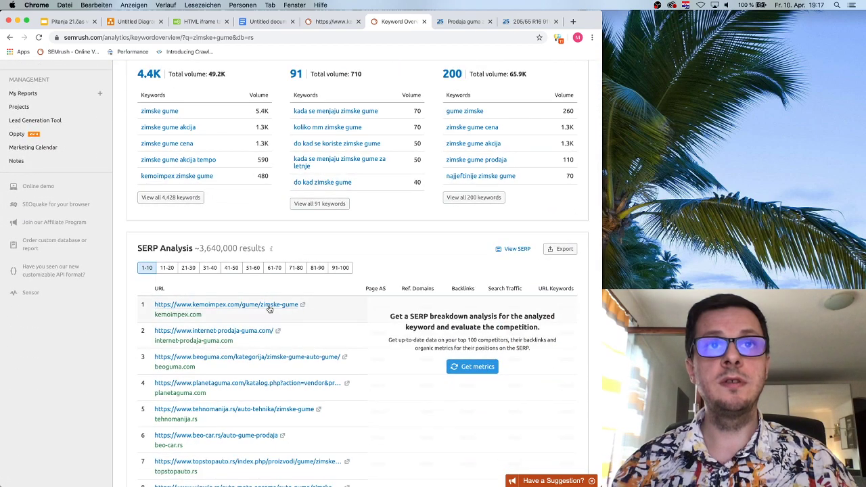
# - Compare the top-ranking SERP URL with the gume/automobili/zimske-gume URL shown in the backlinks overview
pyautogui.click(332, 21)
pyautogui.scroll(-2, 311, 387)
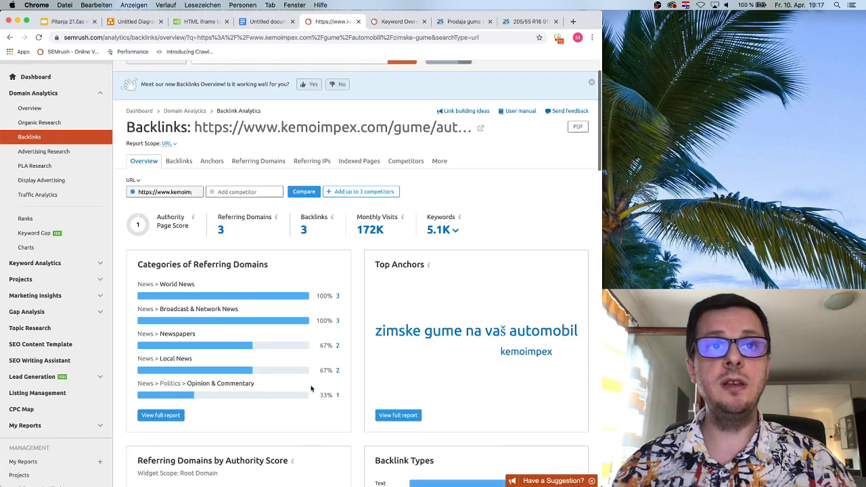
pyautogui.scroll(-4, 311, 388)
pyautogui.scroll(5, 309, 387)
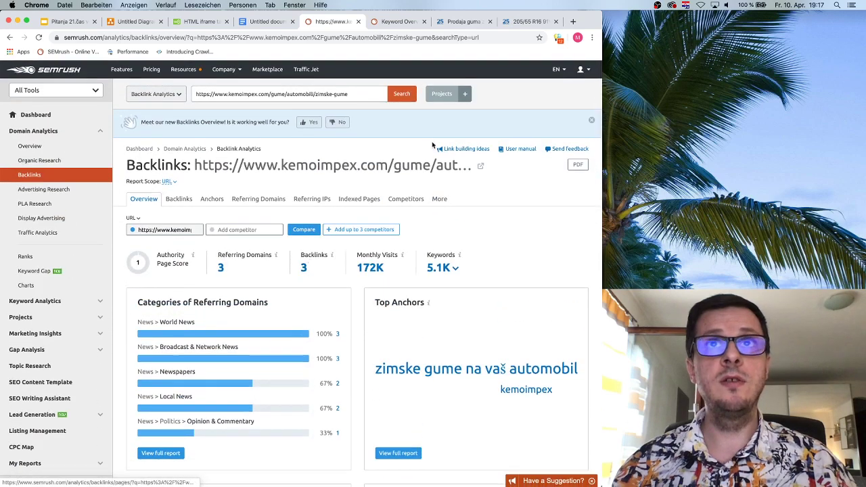
# - From the "zimske gume" SERP analysis, open the organic research of kemoimpex.com/gume/zimske-gume, look through it and open that URL's backlinks overview
pyautogui.click(392, 21)
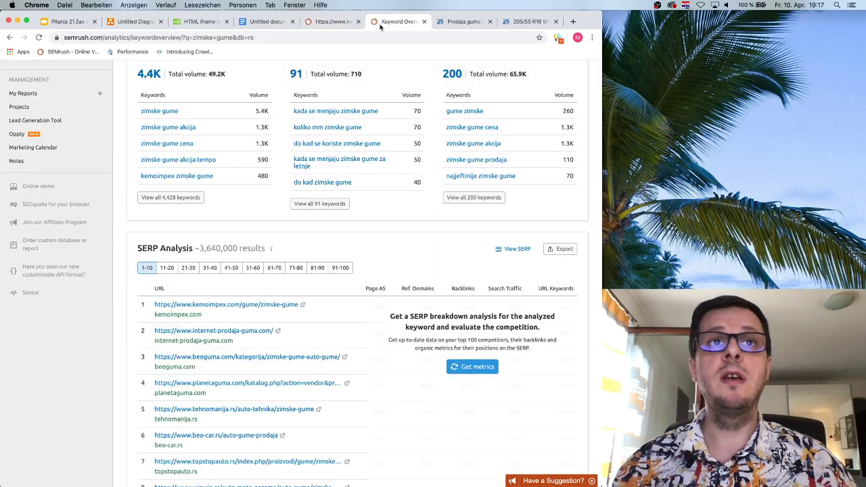
pyautogui.click(275, 358)
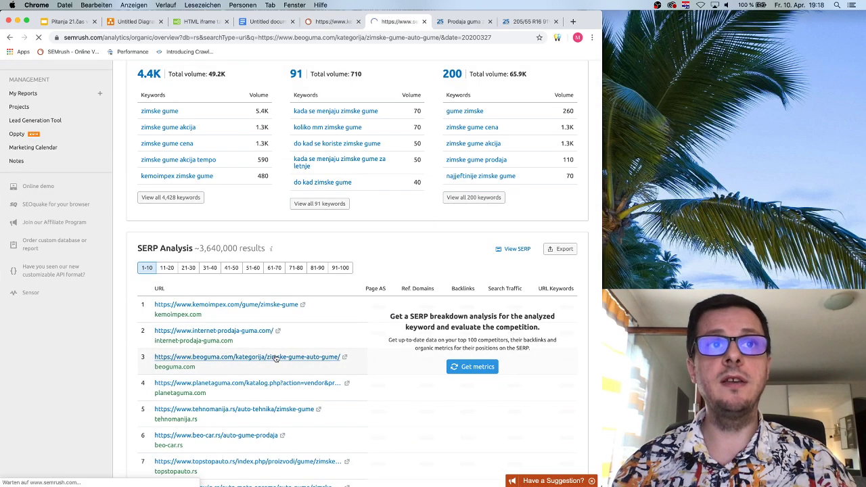
pyautogui.click(8, 38)
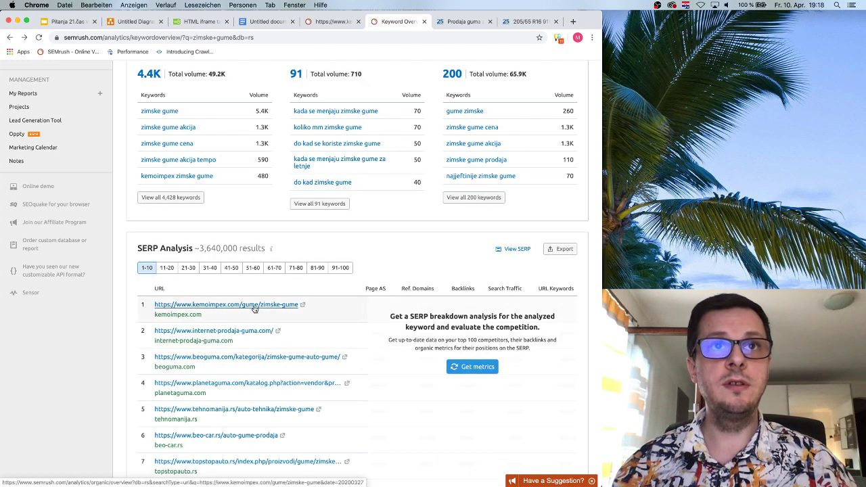
pyautogui.click(254, 306)
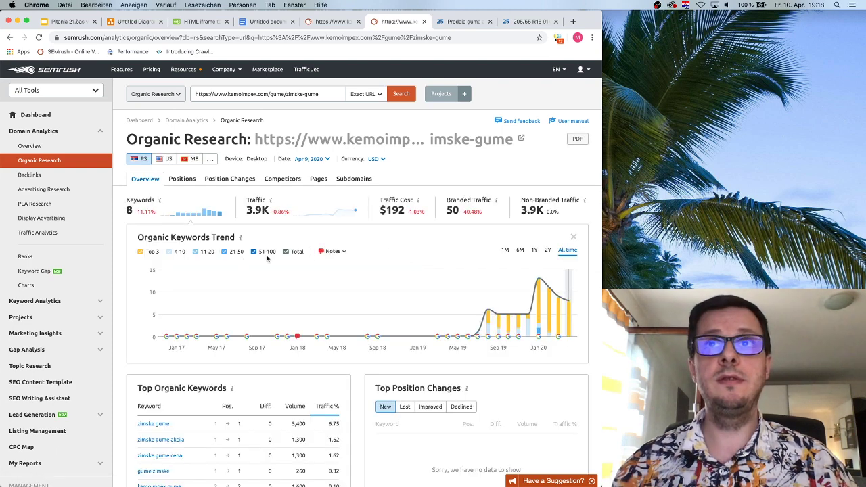
pyautogui.scroll(-5, 267, 257)
pyautogui.scroll(5, 332, 255)
pyautogui.click(48, 178)
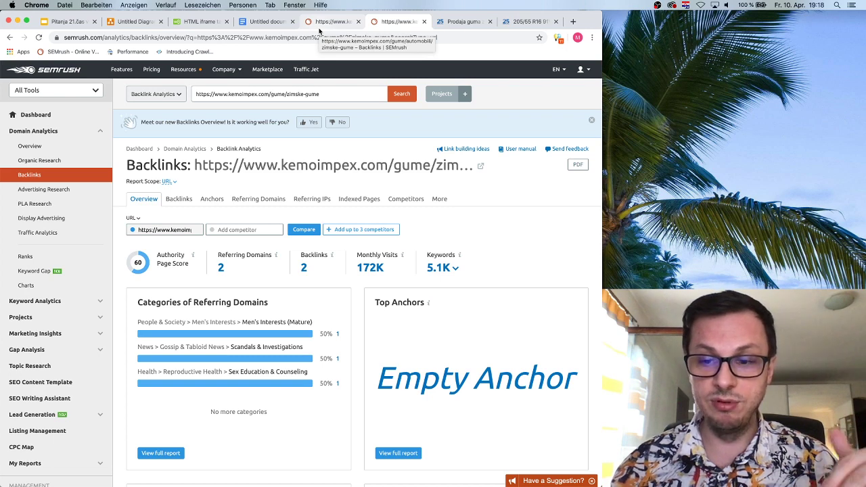
# - Switch to the untitled Google Docs document containing the lettered link anchor examples
pyautogui.click(134, 21)
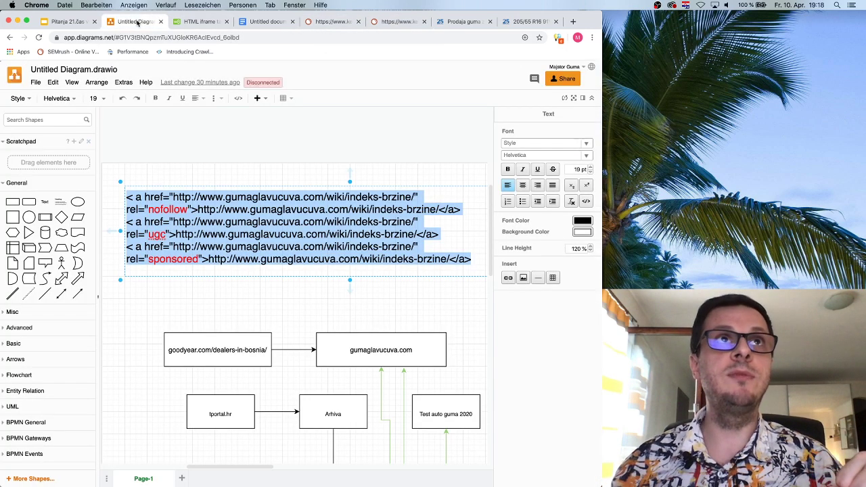
pyautogui.click(73, 23)
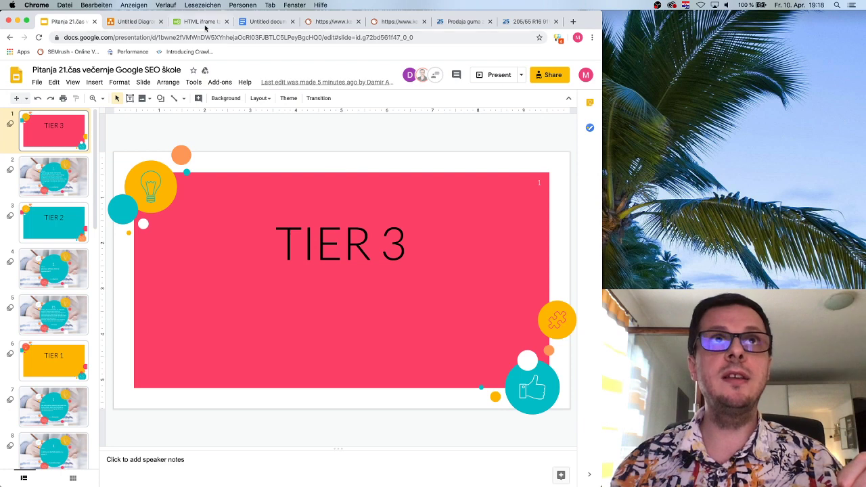
pyautogui.hotkey('ctrl', 'Tab')
pyautogui.hotkey('ctrl', 'Tab')
pyautogui.hotkey('ctrl', 'Tab')
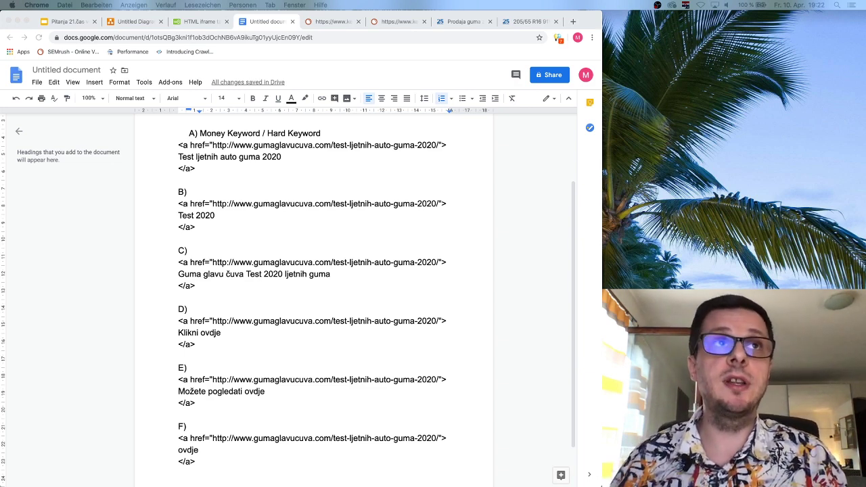
# - Insert an <img src="" tag with an empty source into the blank line of the first link example
pyautogui.scroll(3, 191, 200)
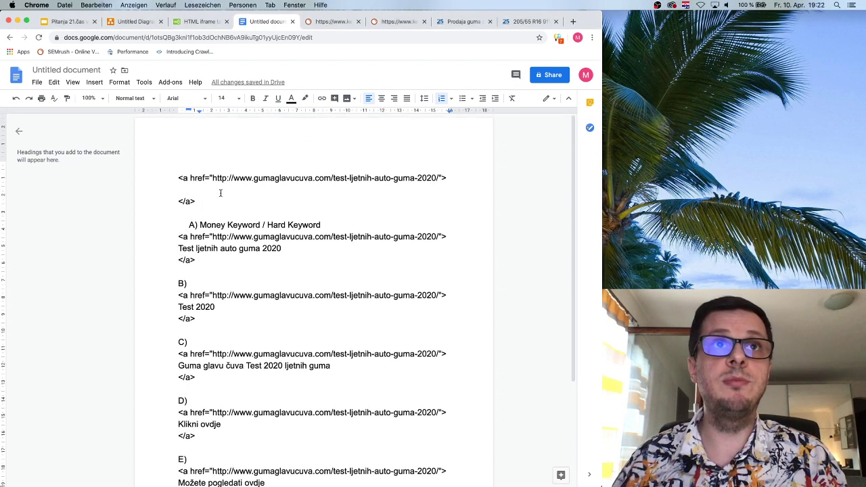
pyautogui.click(182, 196)
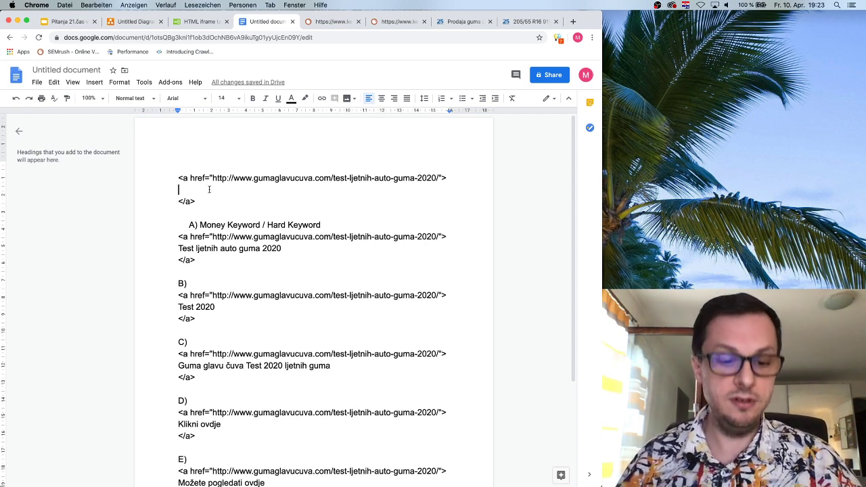
pyautogui.write('<img sr')
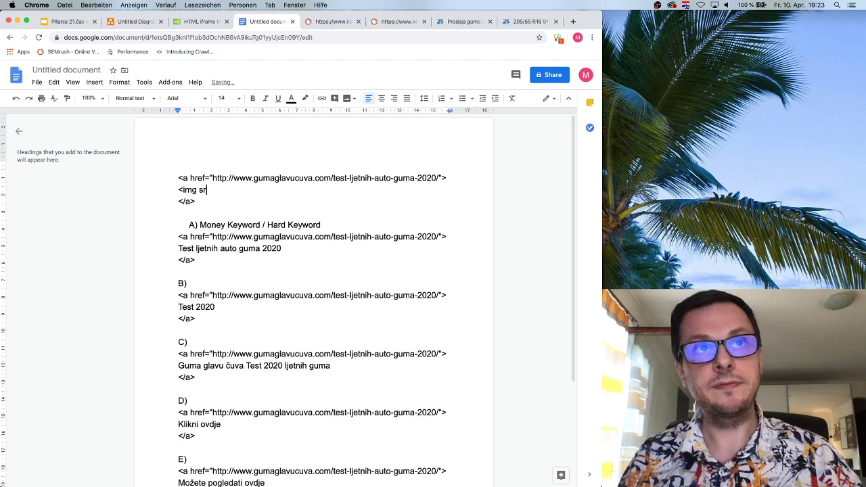
pyautogui.write('c=')
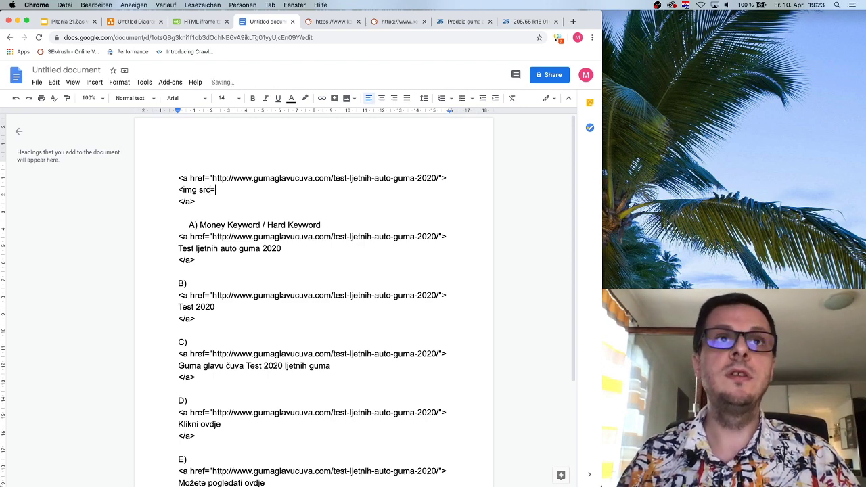
pyautogui.write('""')
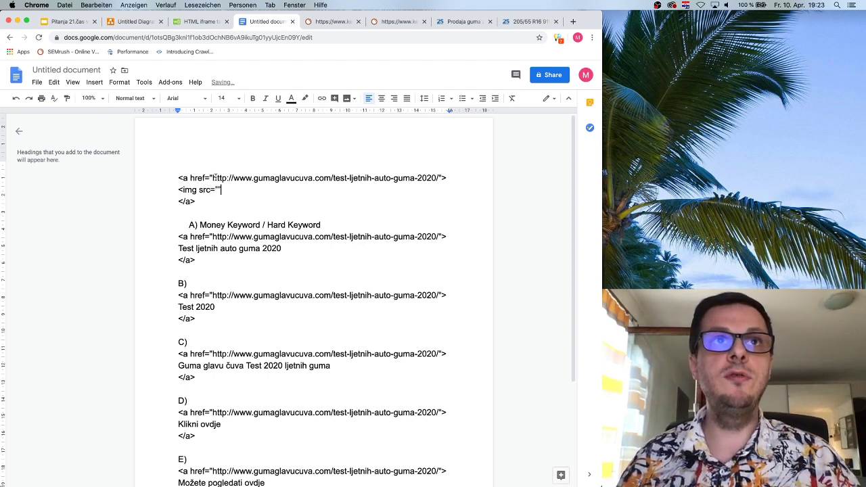
pyautogui.moveTo(212, 178); pyautogui.dragTo(438, 177)
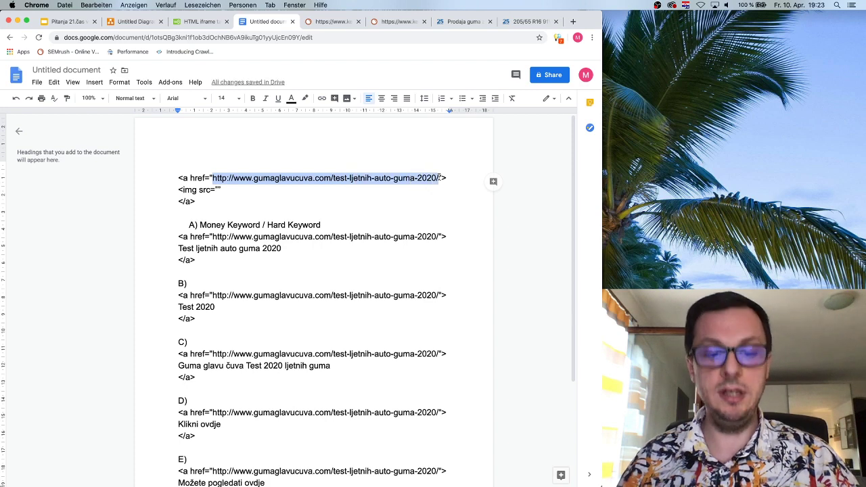
pyautogui.click(264, 178)
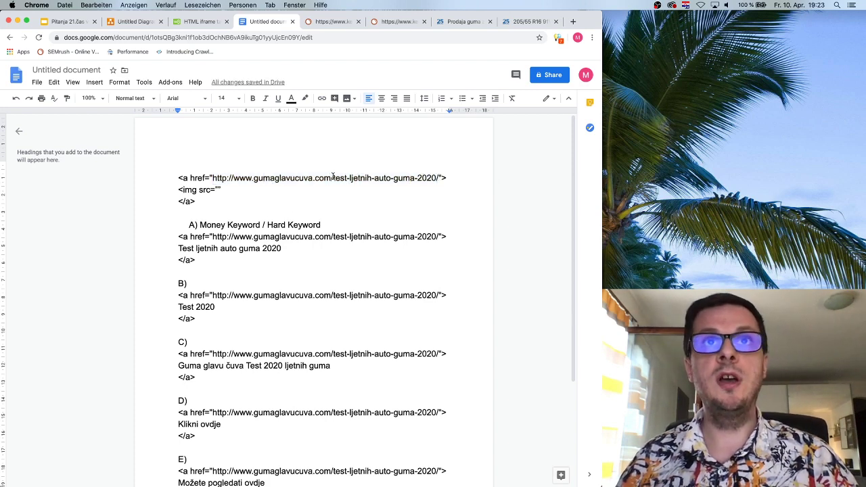
pyautogui.moveTo(333, 177); pyautogui.dragTo(213, 178)
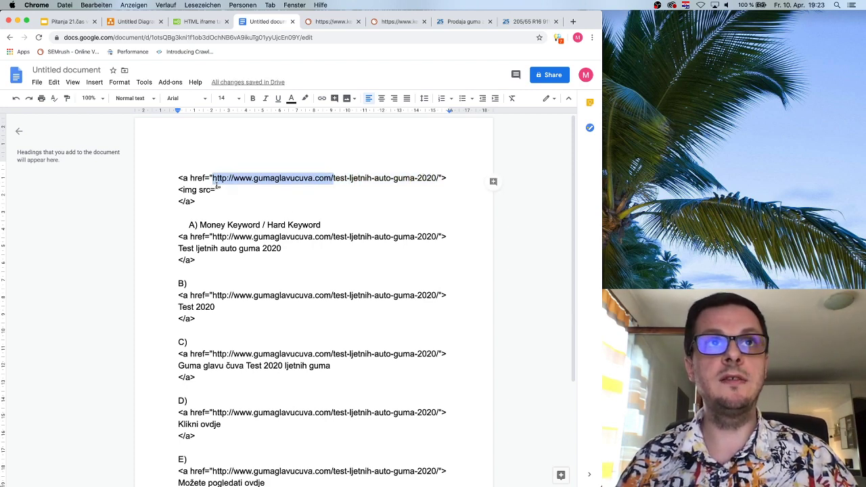
pyautogui.hotkey('ctrl', 'c')
pyautogui.click(218, 189)
pyautogui.hotkey('ctrl', 'v')
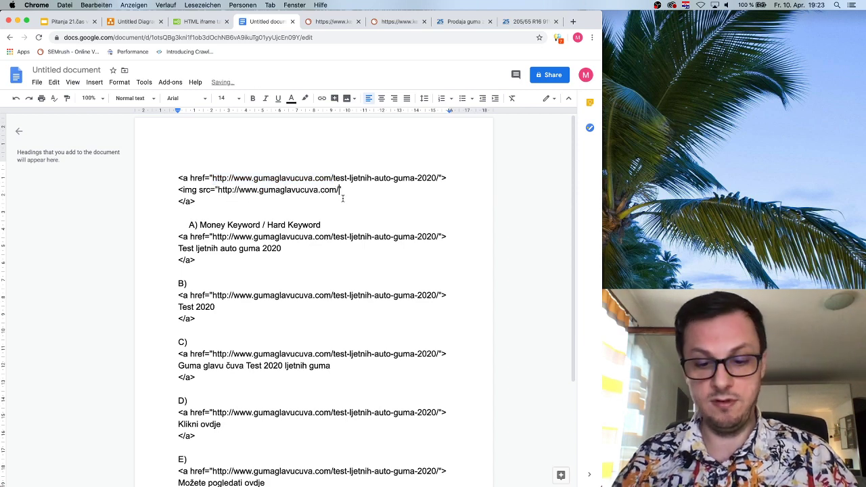
pyautogui.write('images/')
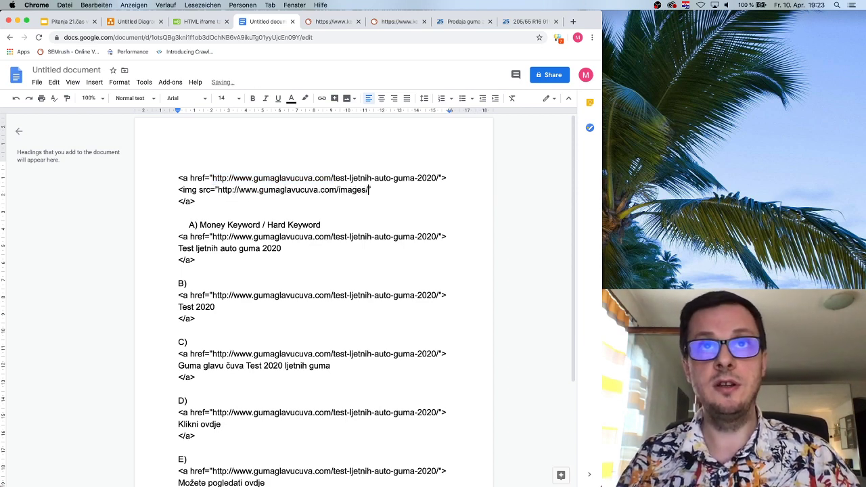
pyautogui.write('pregledtesta.')
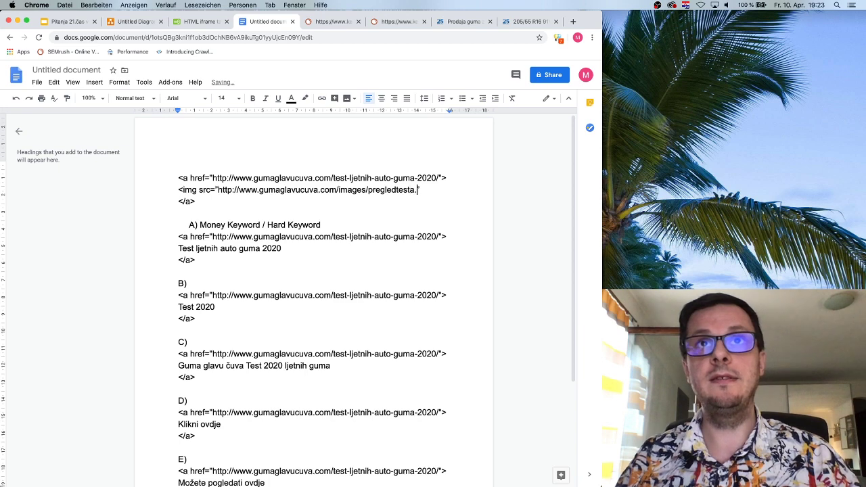
pyautogui.write('jp')
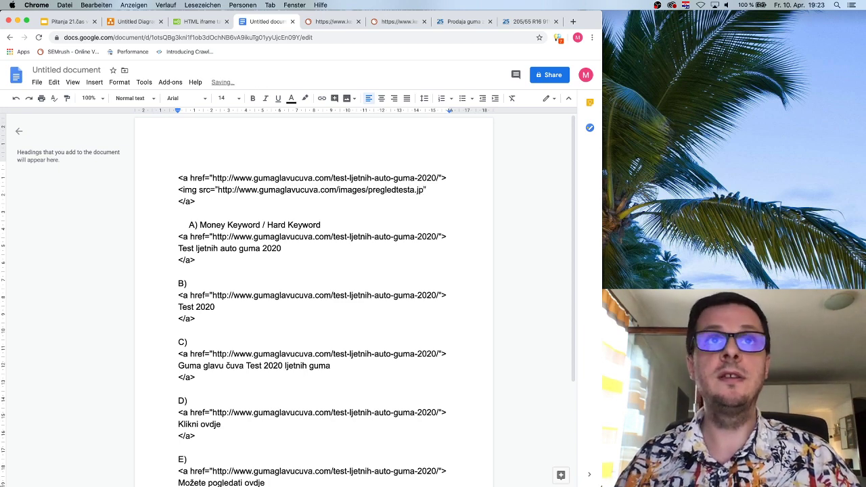
pyautogui.write('g')
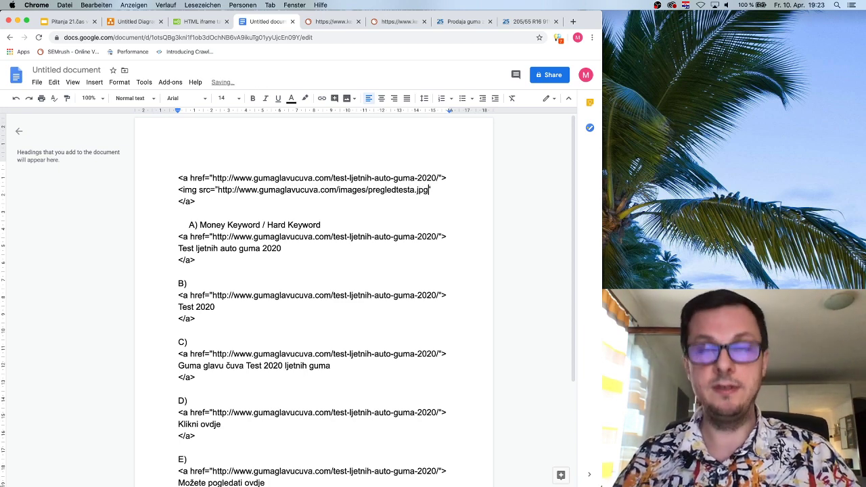
pyautogui.write('" />')
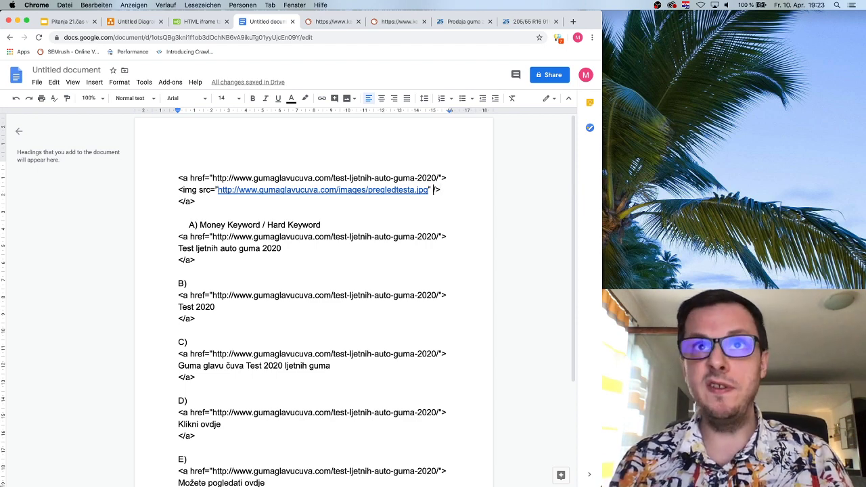
# - Add the attribute alt="Test ljetnih auto guma 2020" to the image tag and highlight its text
pyautogui.write('alt')
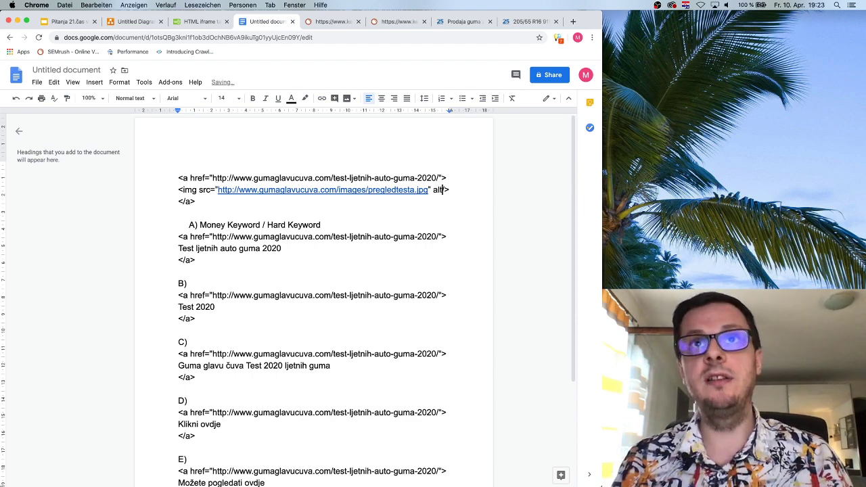
pyautogui.write('=""Test ljetnih aut')
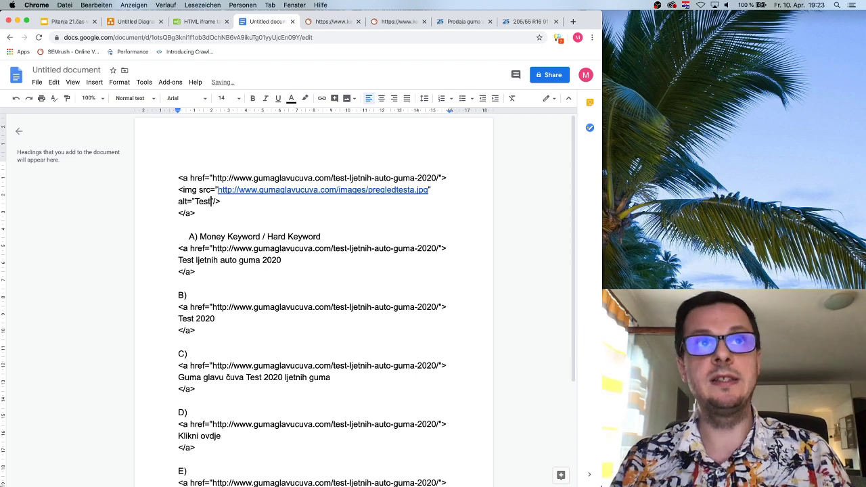
pyautogui.write('o guma 2020')
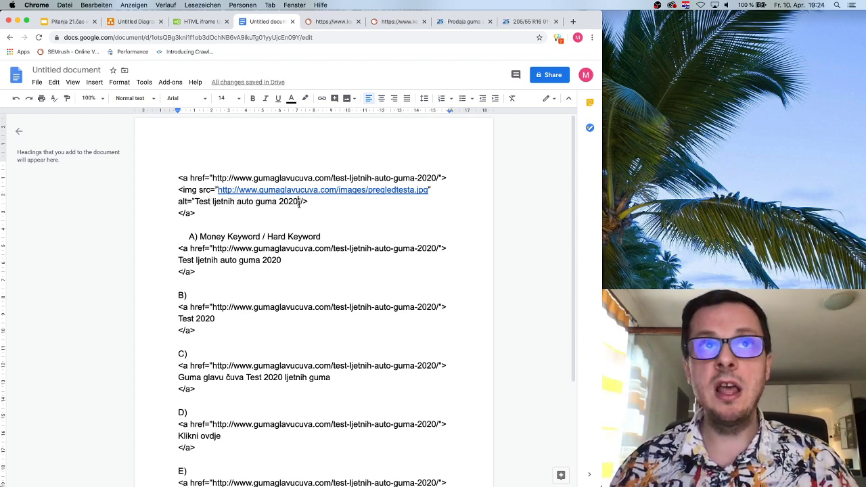
pyautogui.moveTo(195, 202); pyautogui.dragTo(299, 202)
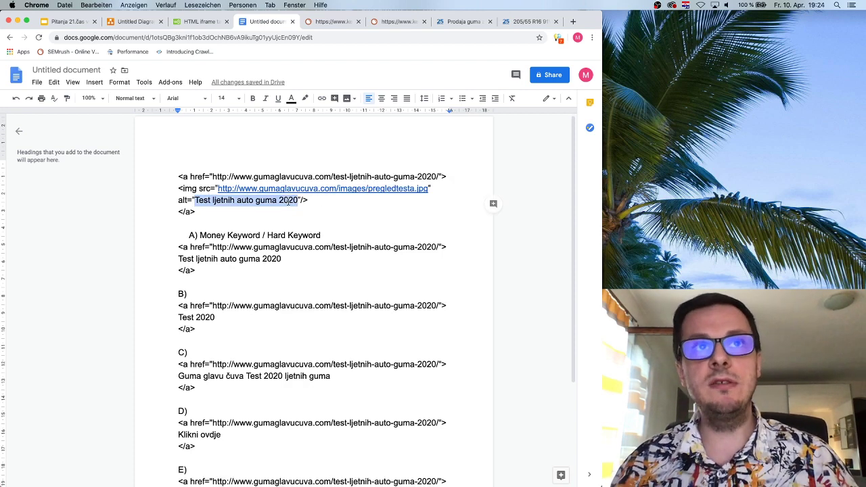
pyautogui.click(215, 202)
# - Duplicate the whole image link block below the original, separated by a blank line
pyautogui.moveTo(202, 211); pyautogui.dragTo(178, 175)
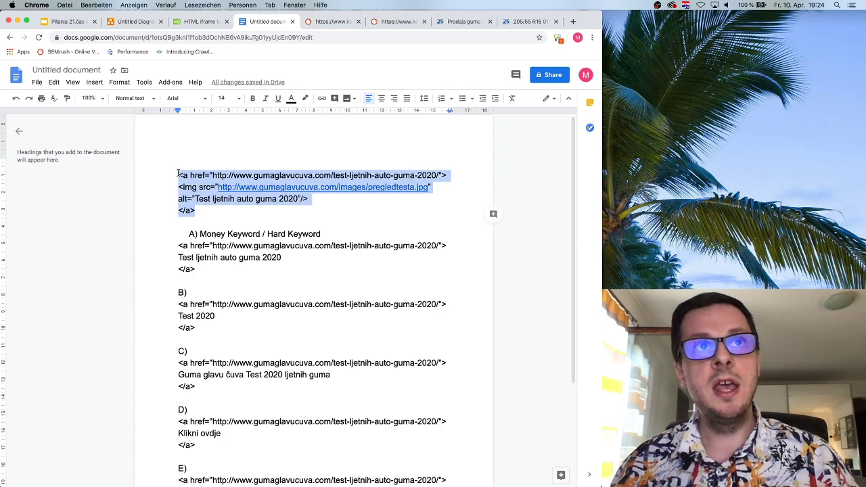
pyautogui.click(218, 201)
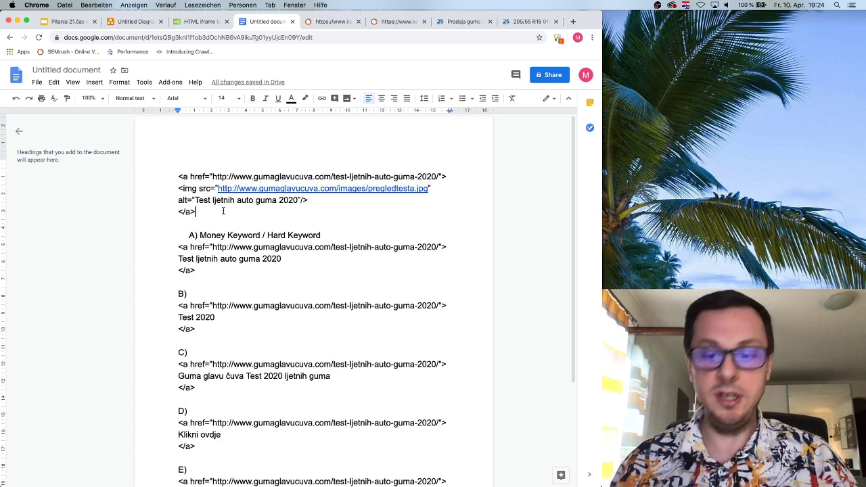
pyautogui.press('Return')
pyautogui.press('Return')
pyautogui.hotkey('ctrl', 'v')
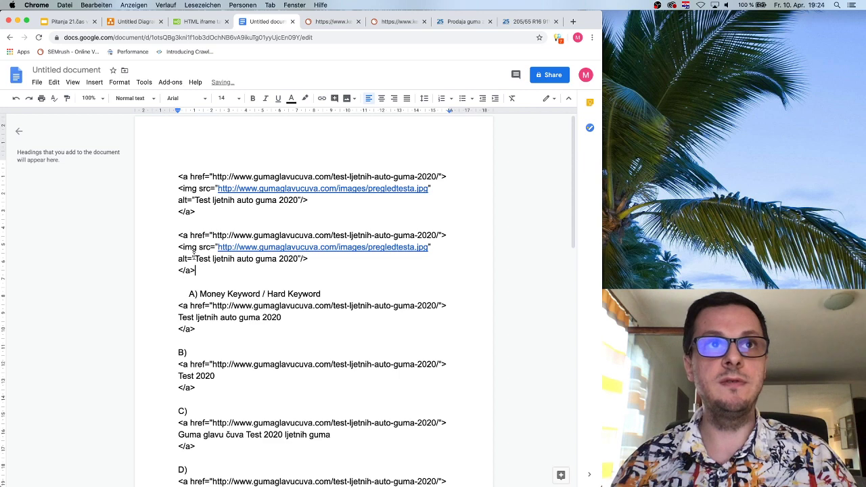
# - Reduce the duplicated block to a text link by removing its image markup, leaving only "Test ljetnih auto guma 2020" as anchor text
pyautogui.moveTo(194, 258); pyautogui.dragTo(179, 247)
pyautogui.press('BackSpace')
pyautogui.click(292, 247)
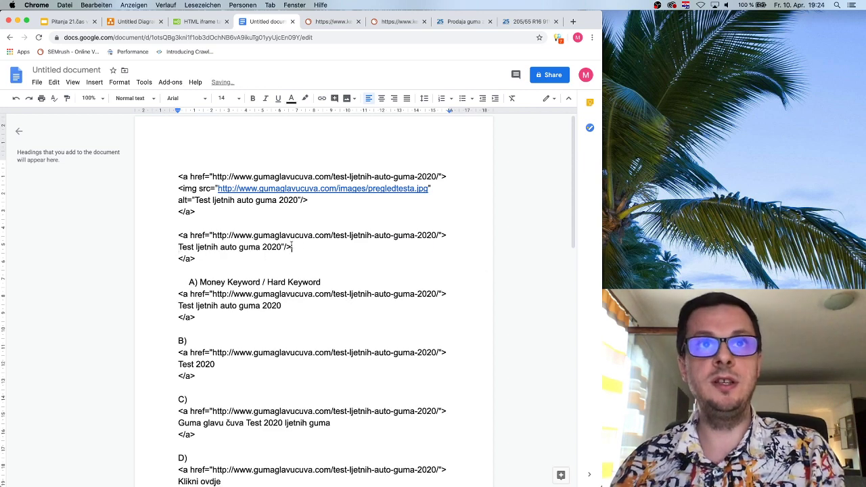
pyautogui.press('BackSpace')
pyautogui.press('BackSpace')
pyautogui.press('BackSpace')
pyautogui.moveTo(305, 255); pyautogui.dragTo(307, 257)
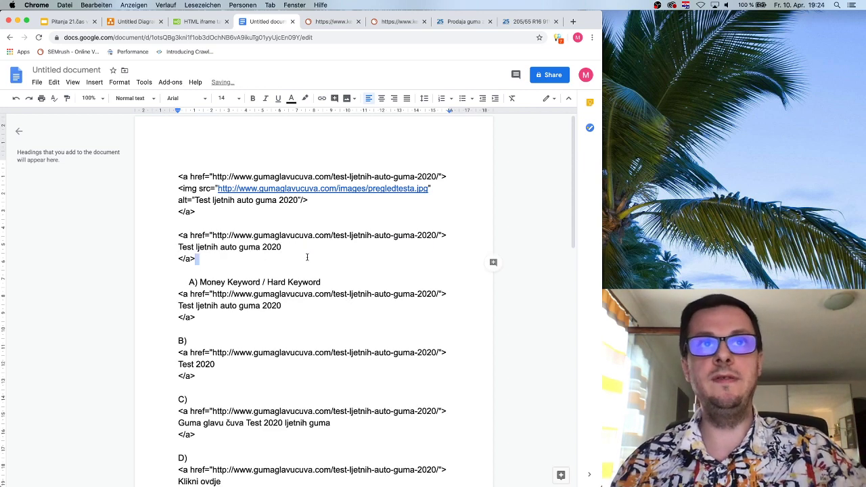
pyautogui.click(307, 257)
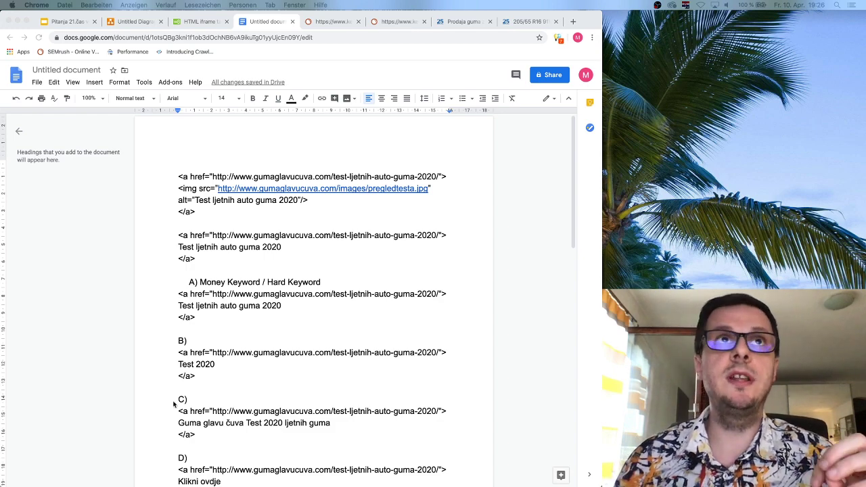
# - Switch to the w3schools HTML <iframe> Tag page and look over it
pyautogui.scroll(-3, 174, 404)
pyautogui.click(197, 22)
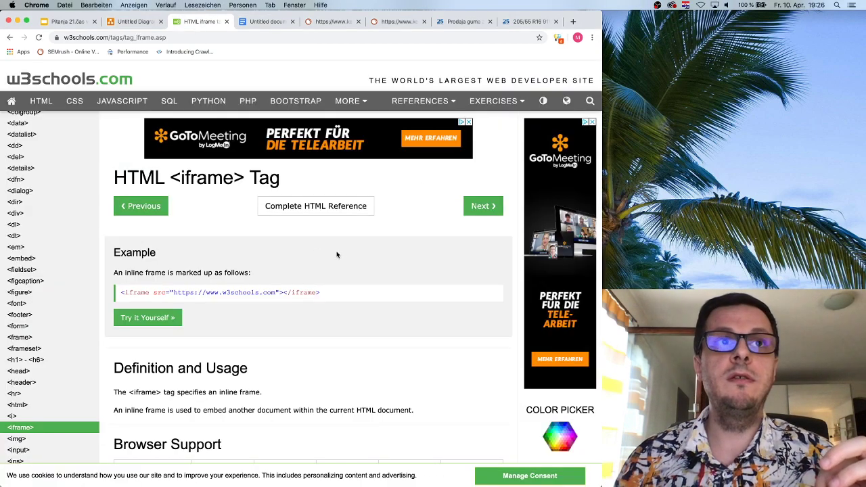
pyautogui.scroll(-5, 337, 254)
pyautogui.scroll(5, 347, 240)
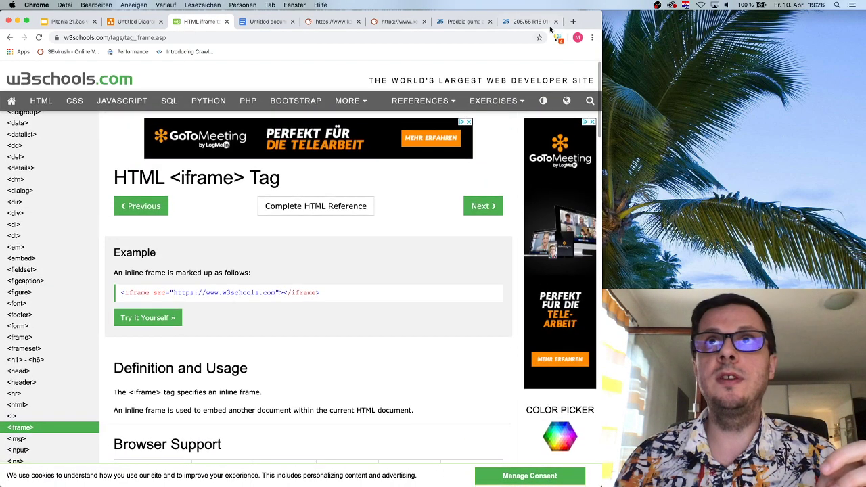
# - Open b92.net in a new browser tab
pyautogui.click(573, 21)
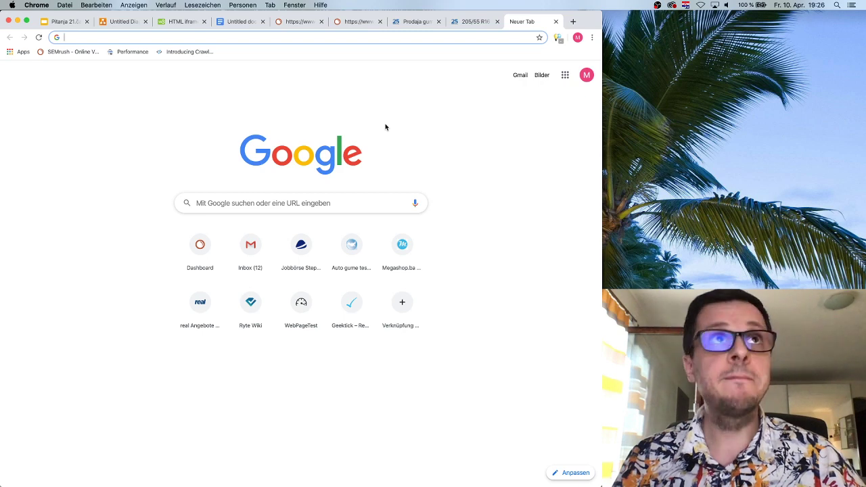
pyautogui.write('b')
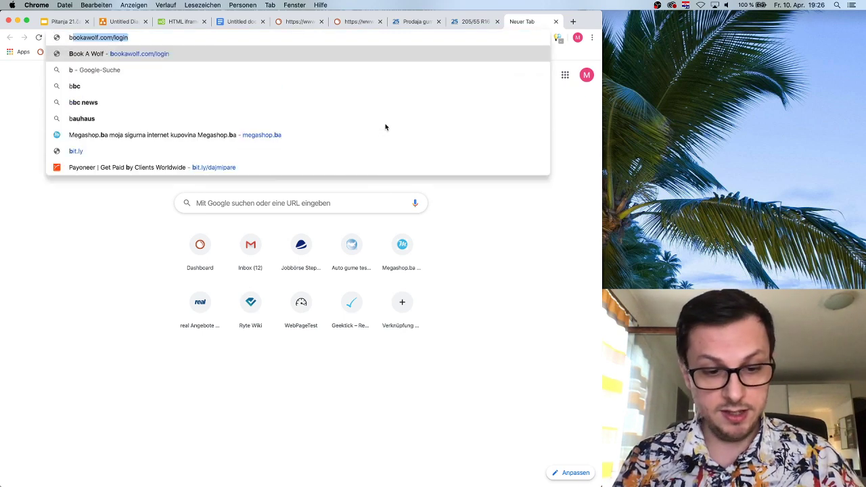
pyautogui.write('92.net')
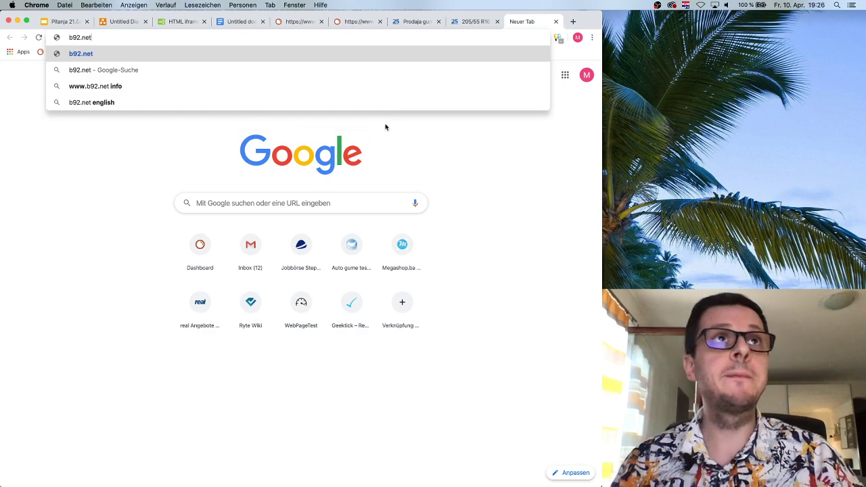
pyautogui.press('Return')
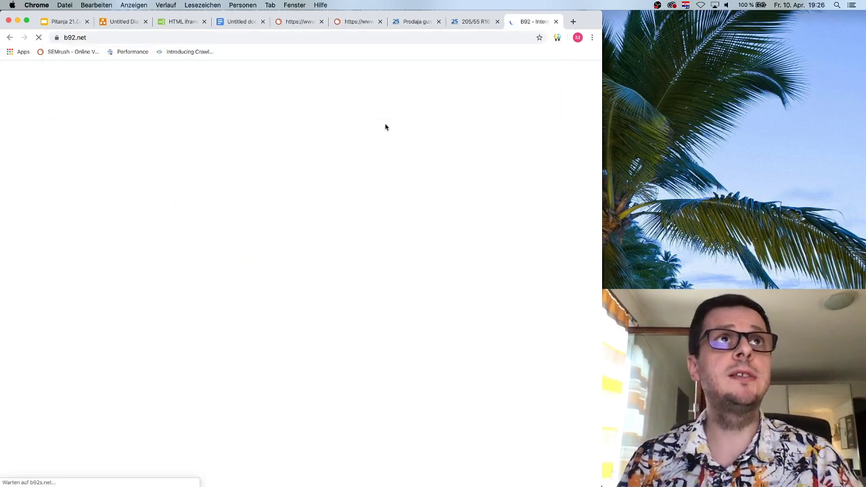
# - Look through the b92.net front page and open the article "Lista automobila kojima su vlasnici najzadovoljniji"
pyautogui.scroll(-5, 407, 340)
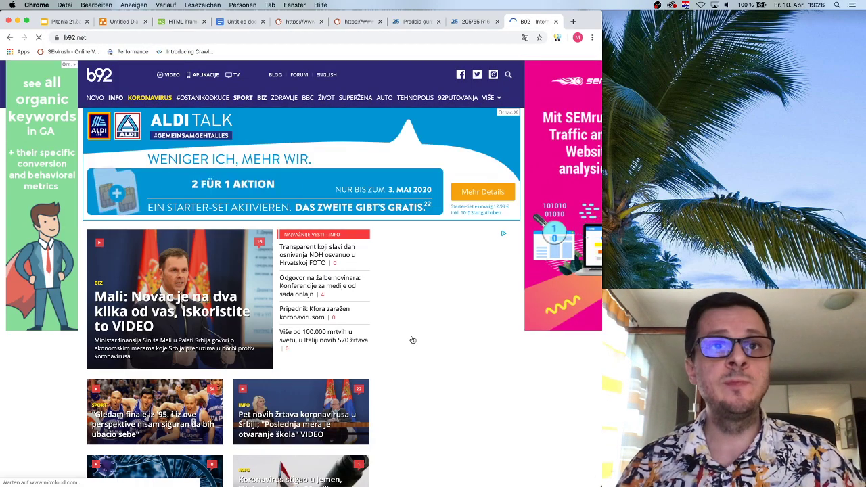
pyautogui.scroll(-3, 401, 383)
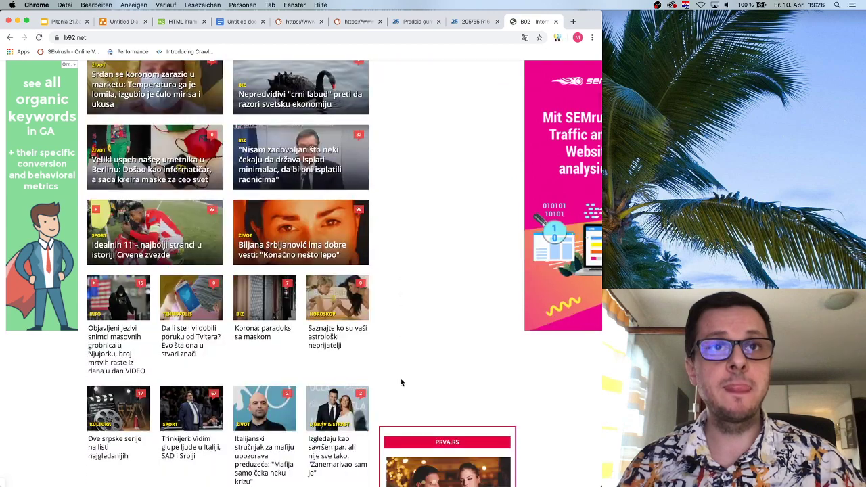
pyautogui.scroll(-5, 399, 382)
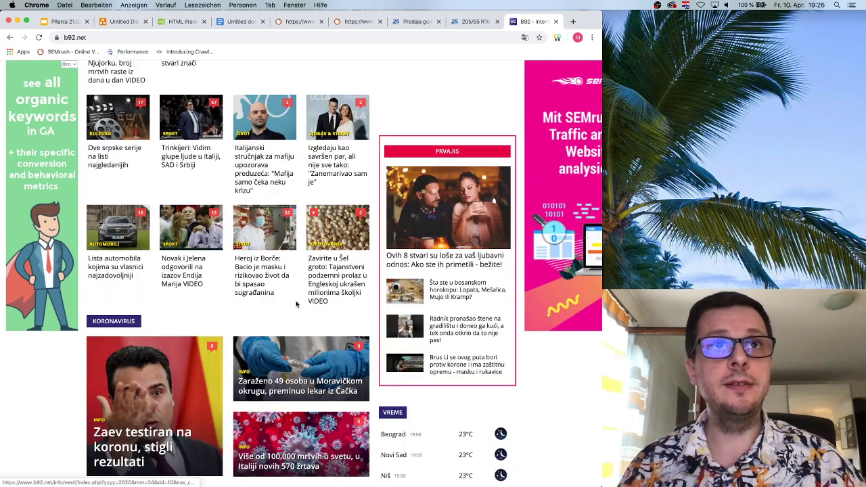
pyautogui.scroll(-5, 369, 354)
pyautogui.scroll(6, 305, 326)
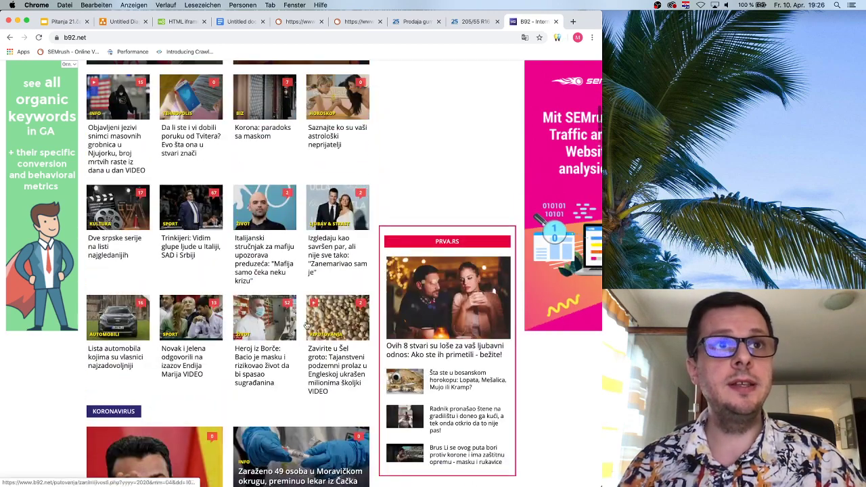
pyautogui.click(121, 356)
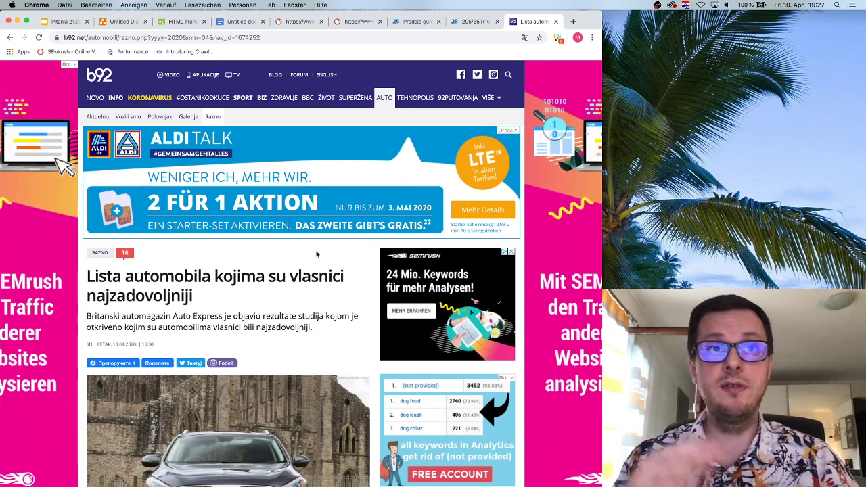
# - Look over the car satisfaction article page on b92.net, from its main navigation down to the body and sidebar
pyautogui.scroll(-15, 316, 253)
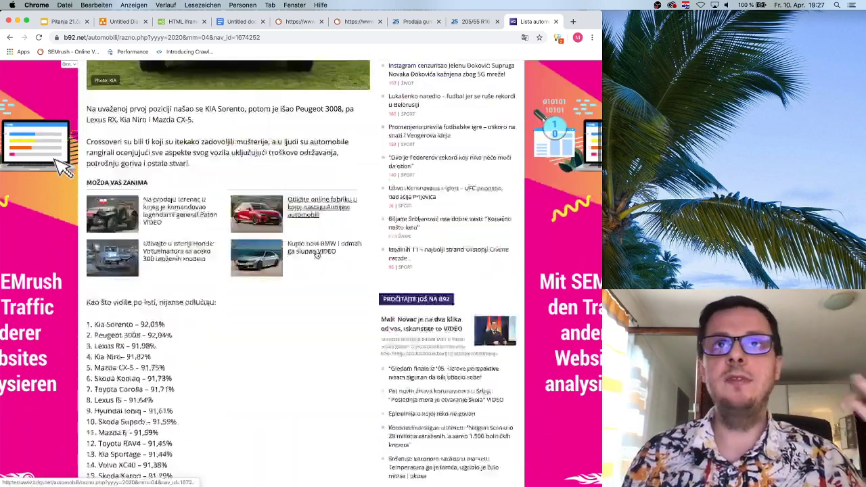
pyautogui.scroll(12, 316, 251)
pyautogui.scroll(3, 316, 251)
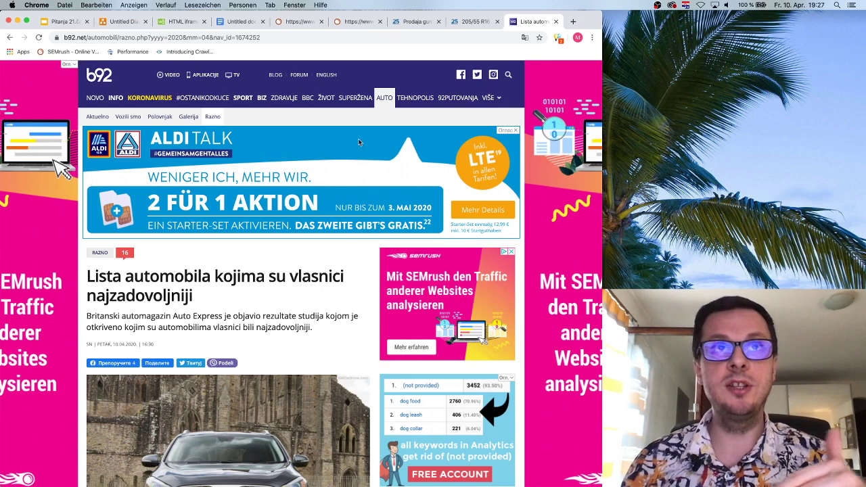
pyautogui.scroll(-5, 468, 276)
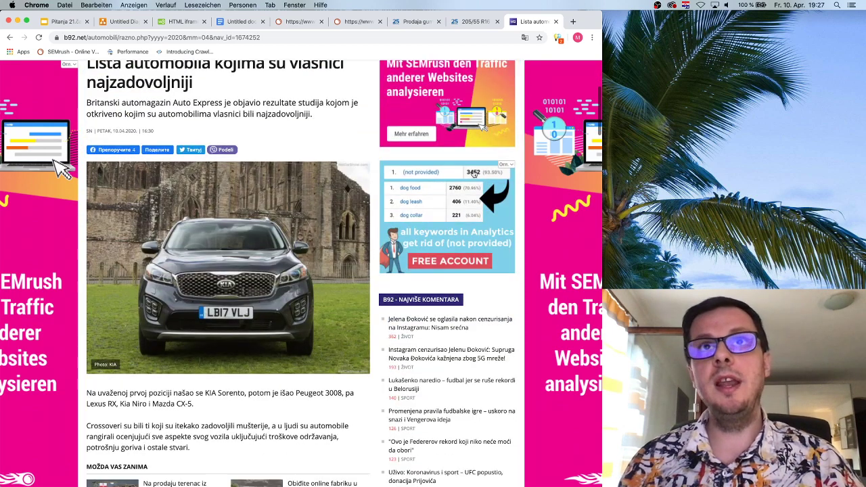
pyautogui.scroll(5, 468, 276)
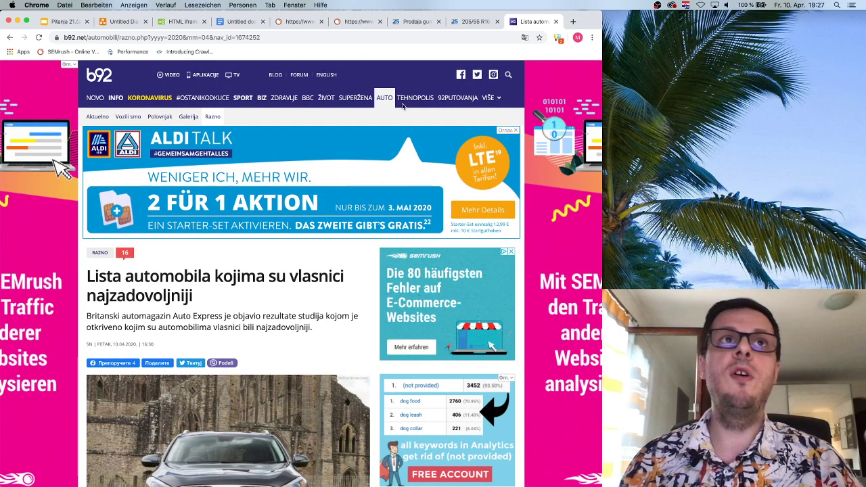
pyautogui.scroll(-3, 500, 216)
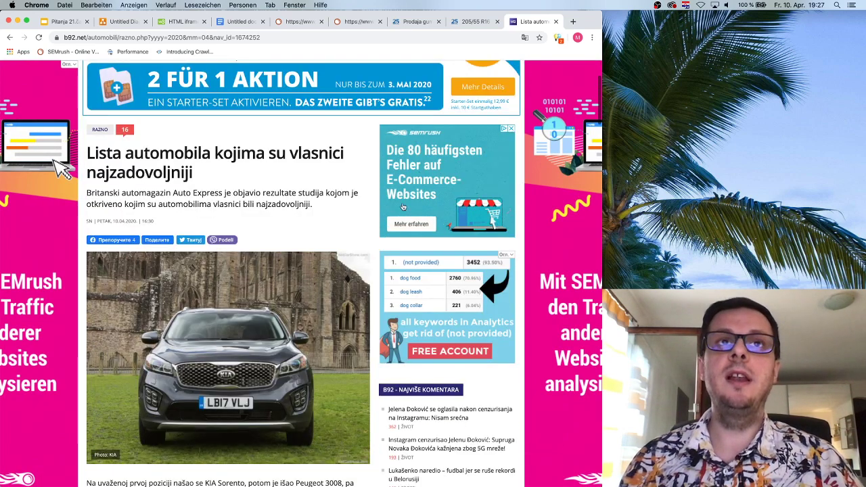
pyautogui.scroll(-5, 492, 220)
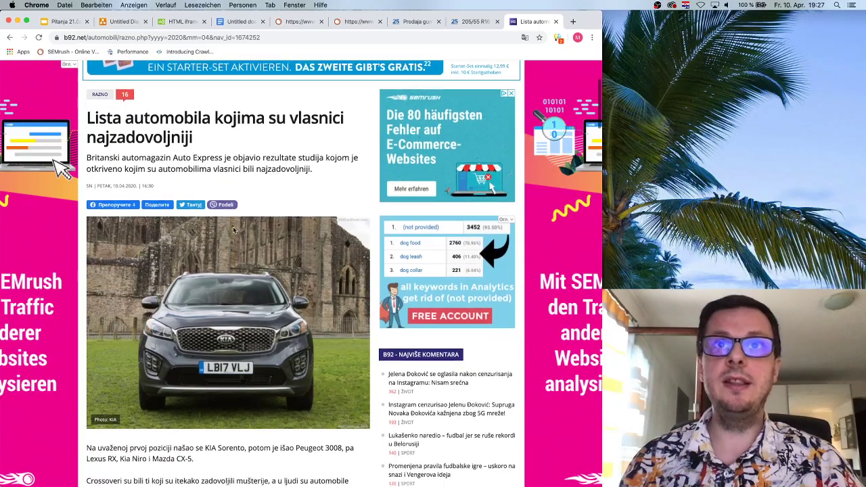
# - Examine the row of footer links at the end of the article page, from Video to English
pyautogui.scroll(-20, 454, 221)
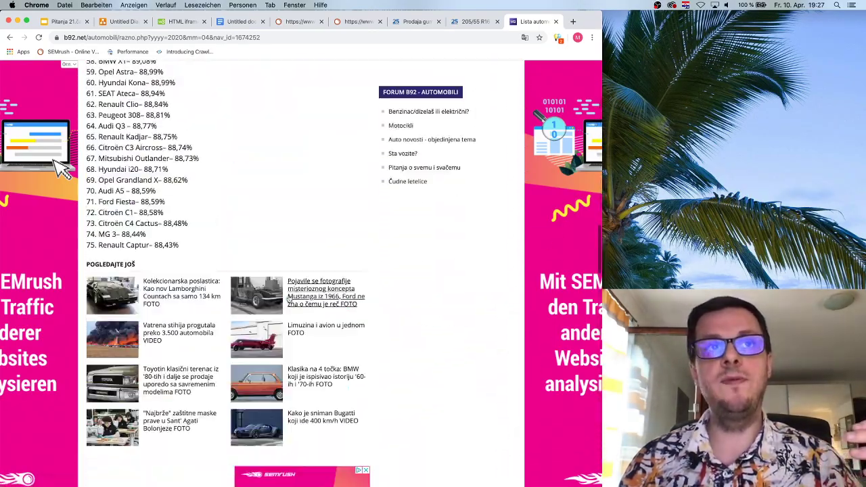
pyautogui.scroll(-10, 454, 222)
pyautogui.scroll(-10, 276, 310)
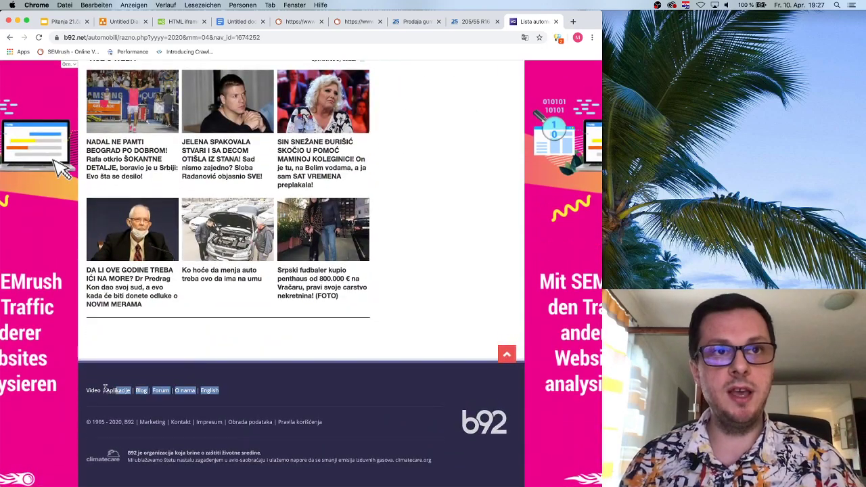
pyautogui.press('super+a')
pyautogui.click(378, 438)
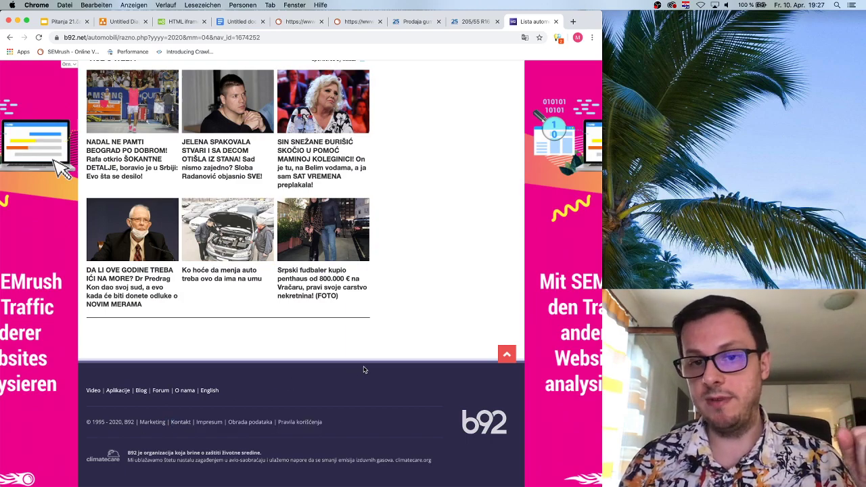
# - Examine the article's main content, highlighting parts of the intro, the Crossoveri paragraph and the car ranking list
pyautogui.scroll(20, 364, 369)
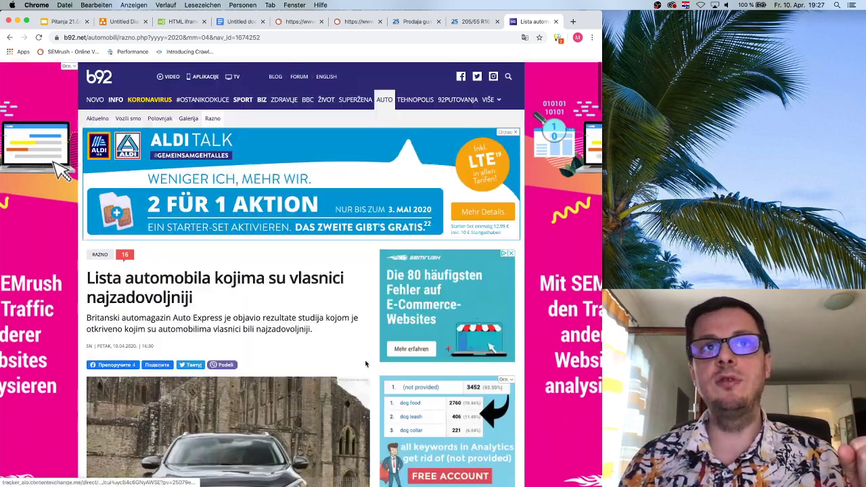
pyautogui.scroll(-4, 366, 364)
pyautogui.scroll(2, 365, 364)
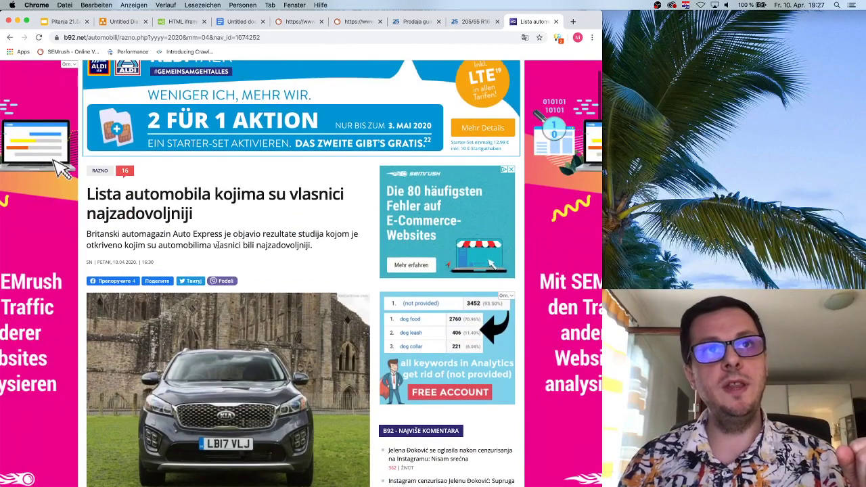
pyautogui.moveTo(214, 238); pyautogui.dragTo(213, 245)
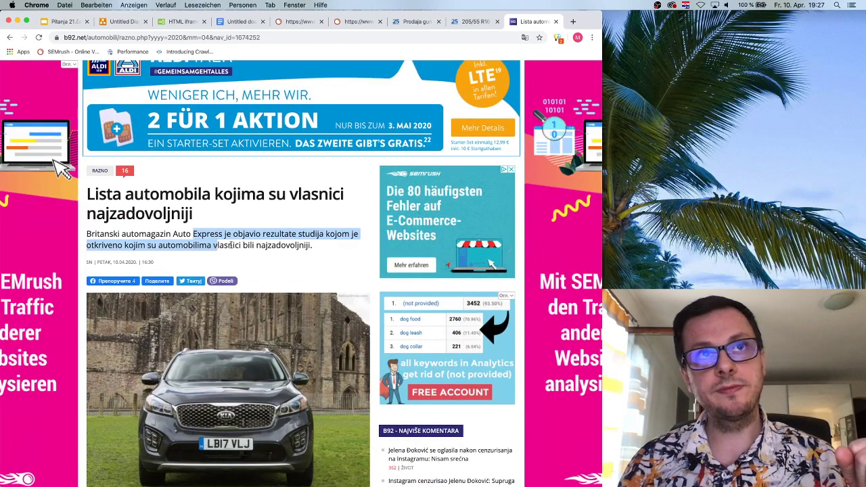
pyautogui.click(241, 246)
pyautogui.scroll(-5, 254, 247)
pyautogui.moveTo(146, 189); pyautogui.dragTo(189, 212)
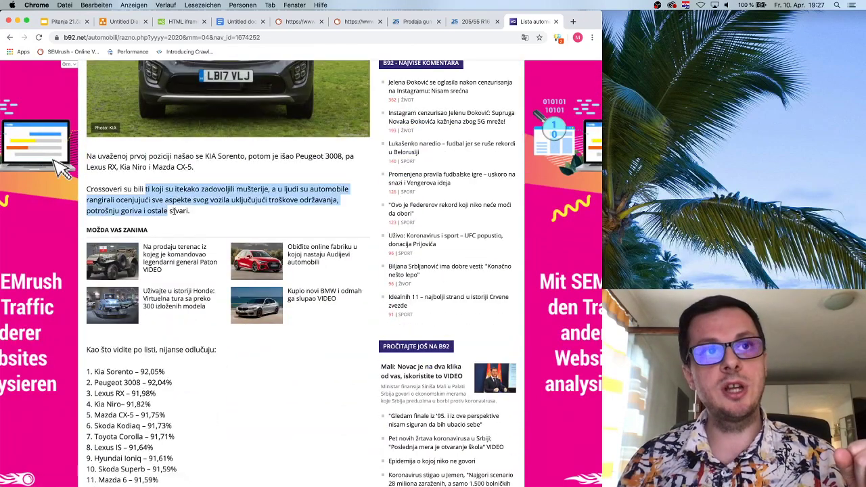
pyautogui.scroll(-5, 186, 218)
pyautogui.moveTo(94, 245); pyautogui.dragTo(158, 246)
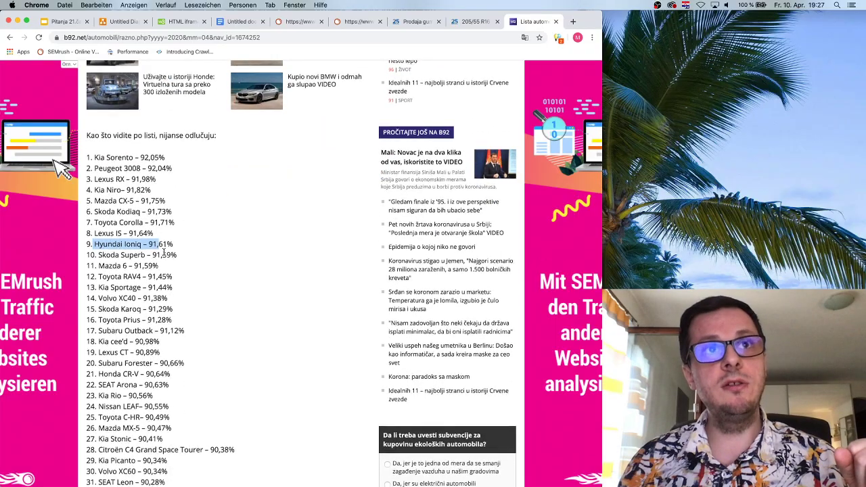
pyautogui.scroll(-6, 164, 250)
pyautogui.scroll(5, 164, 251)
pyautogui.scroll(5, 173, 254)
pyautogui.scroll(-12, 261, 265)
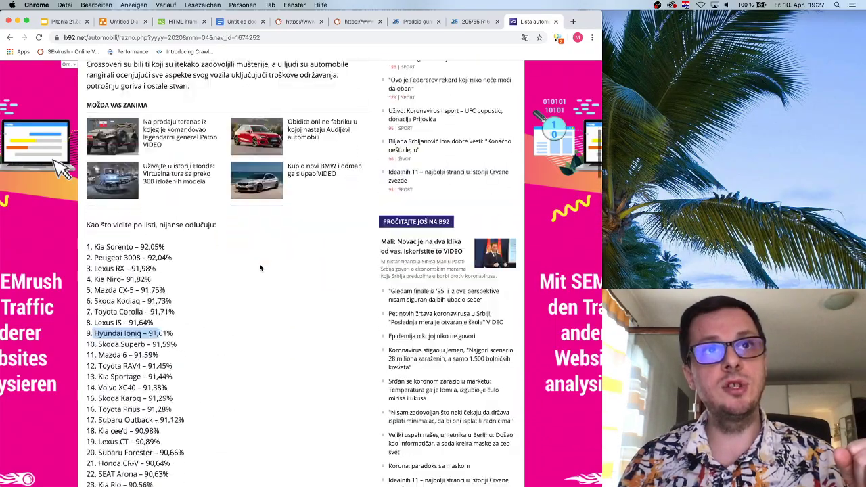
# - Review the sidebar link lists beside the article and the recommended links down to the page footer
pyautogui.scroll(15, 253, 263)
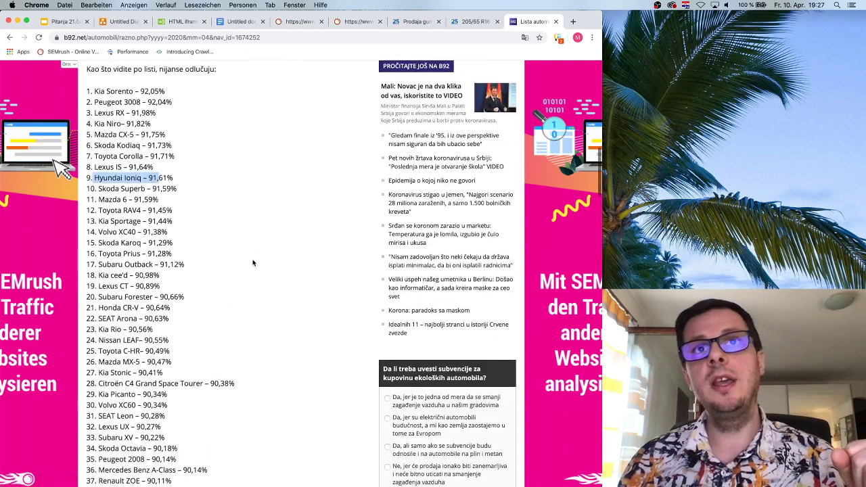
pyautogui.scroll(-4, 381, 234)
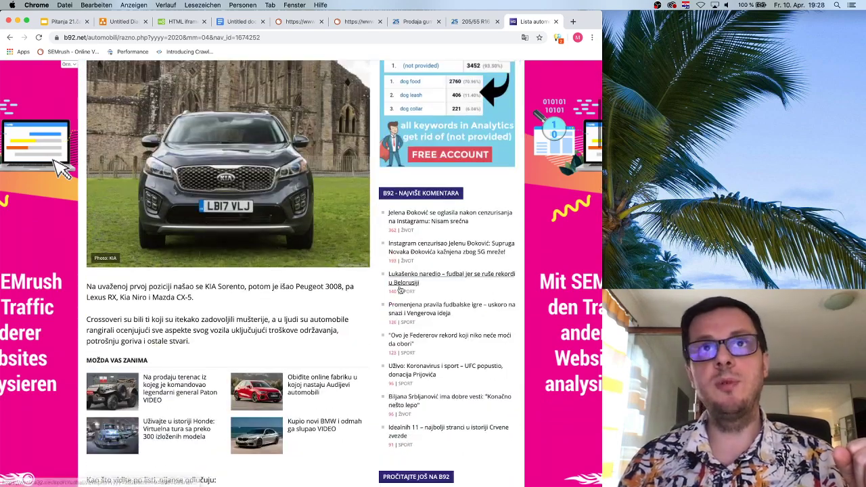
pyautogui.scroll(-15, 435, 256)
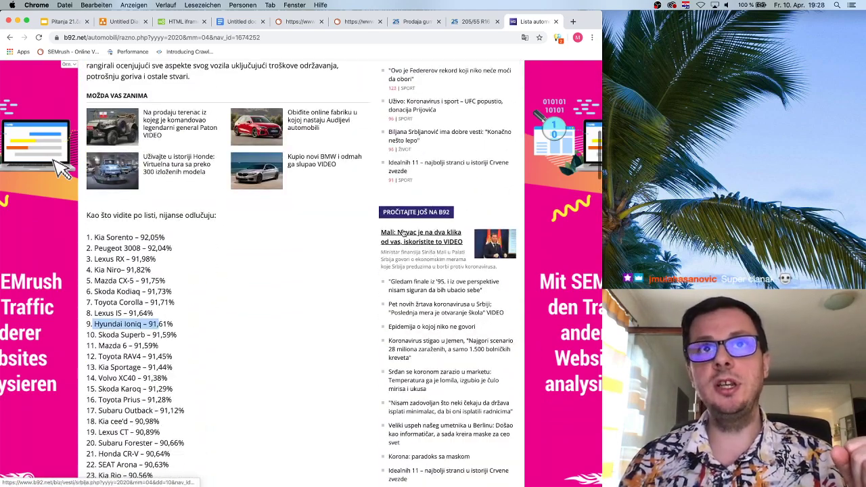
pyautogui.scroll(-20, 416, 247)
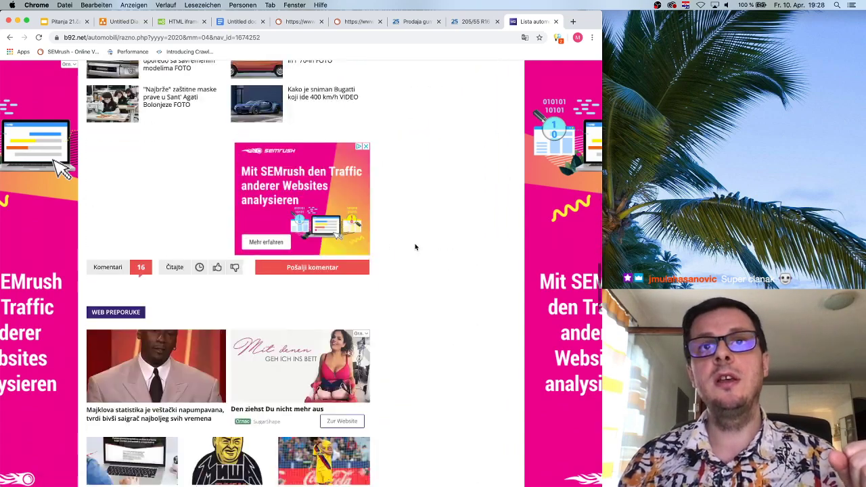
pyautogui.scroll(-2, 415, 247)
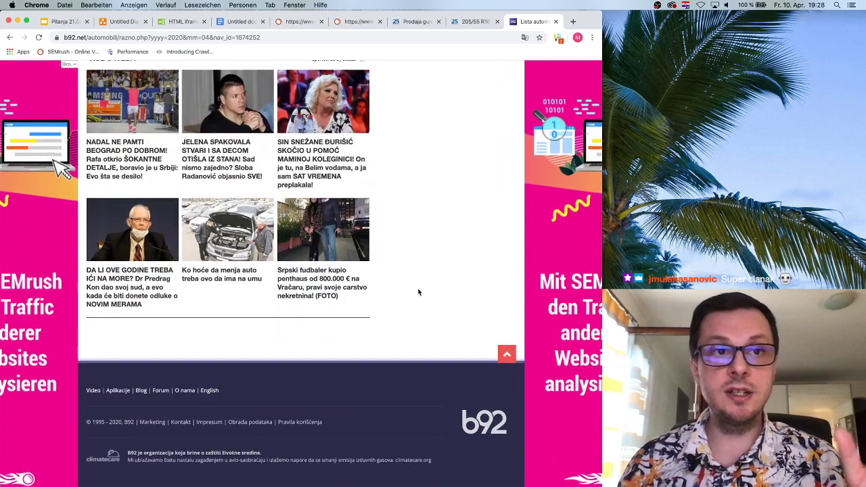
pyautogui.scroll(20, 414, 289)
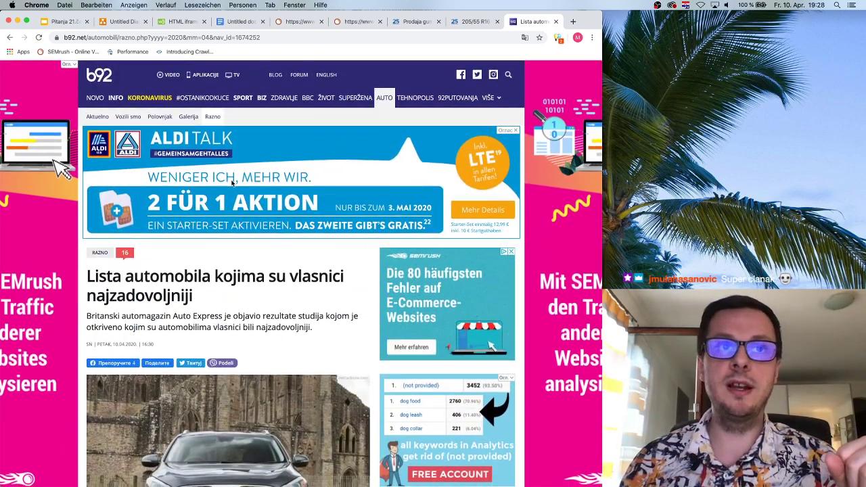
# - Examine the article body from the headline through the "Možda vas zanima" related links and the car ranking
pyautogui.scroll(-3, 240, 189)
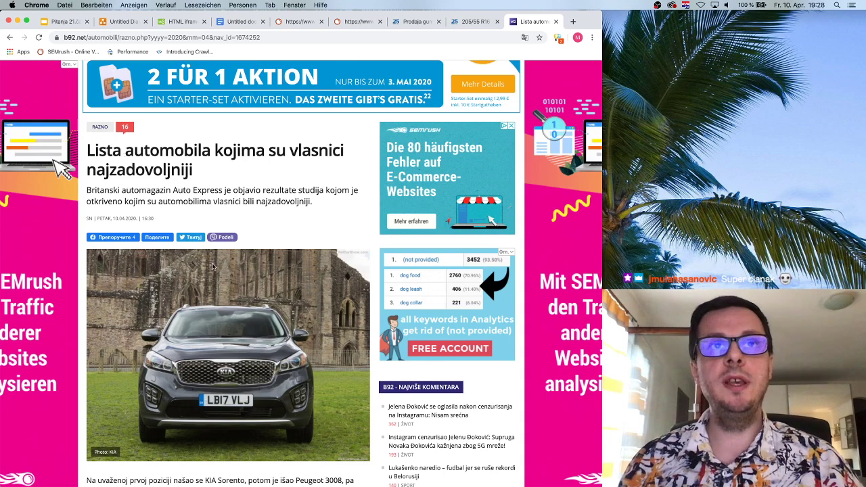
pyautogui.scroll(-5, 214, 267)
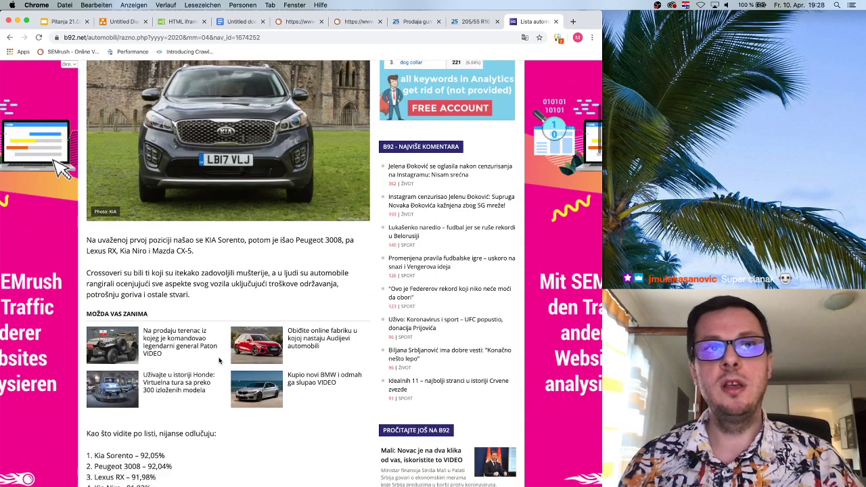
pyautogui.scroll(-3, 252, 392)
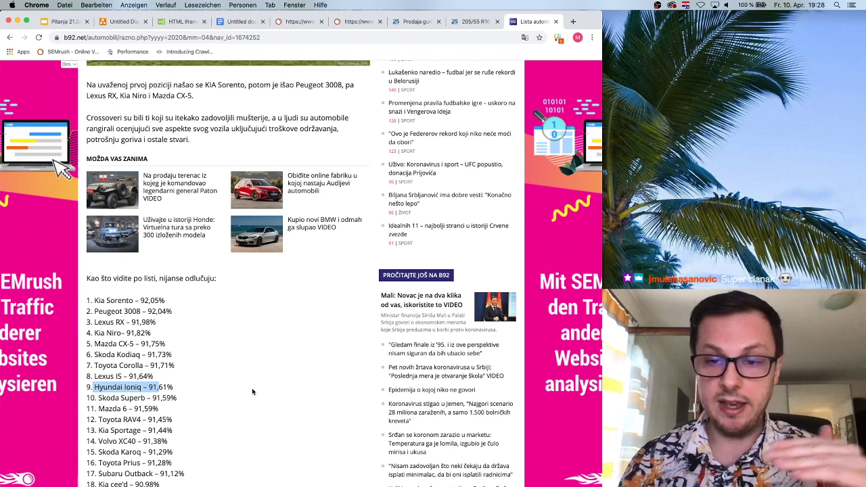
pyautogui.scroll(4, 252, 389)
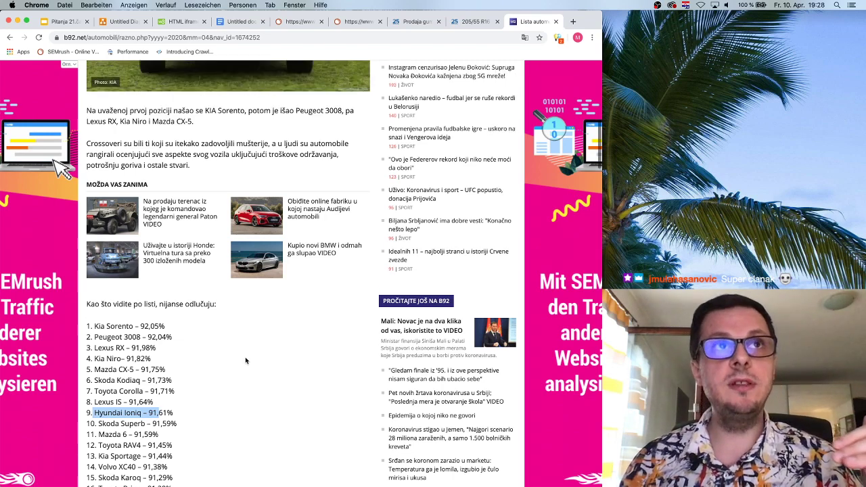
pyautogui.scroll(5, 240, 332)
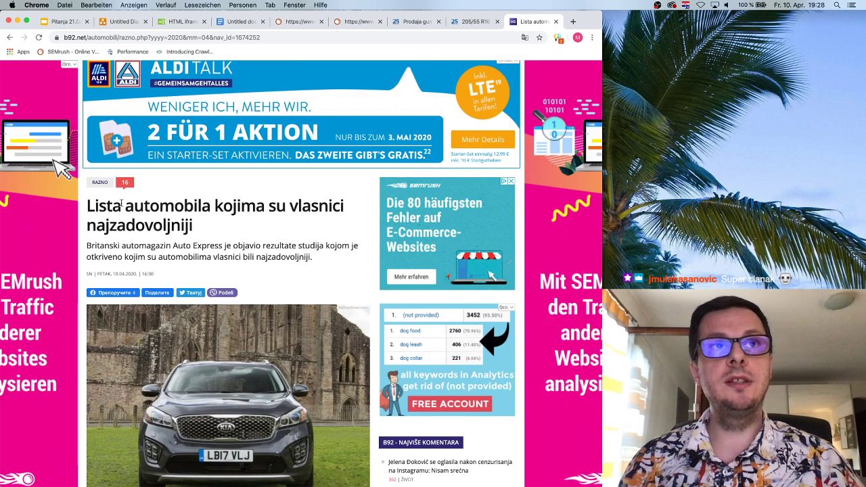
pyautogui.scroll(-13, 246, 233)
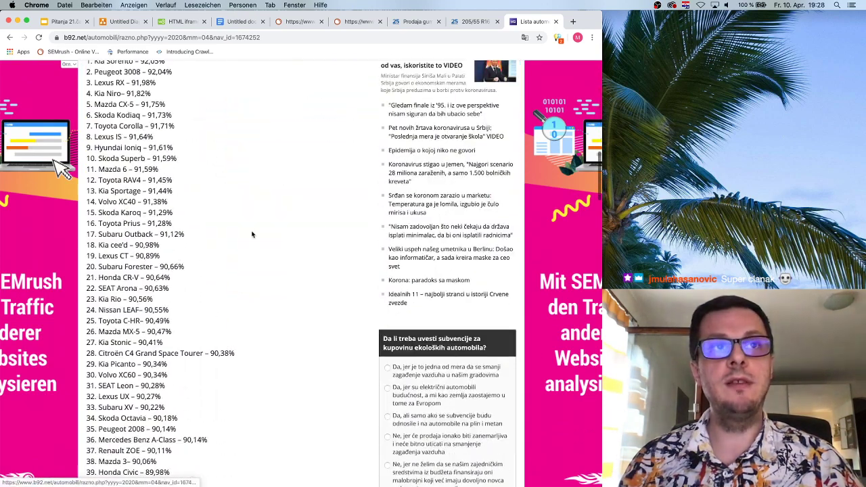
pyautogui.scroll(2, 253, 234)
pyautogui.scroll(13, 253, 234)
pyautogui.scroll(-10, 252, 230)
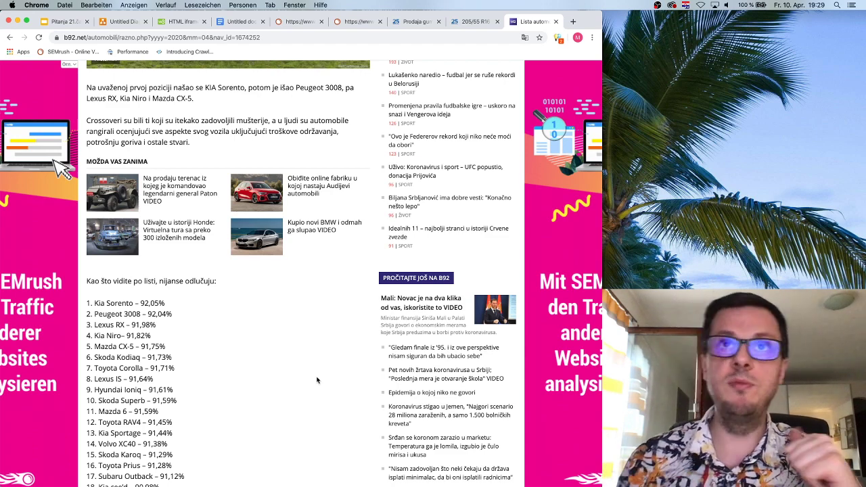
pyautogui.scroll(10, 317, 380)
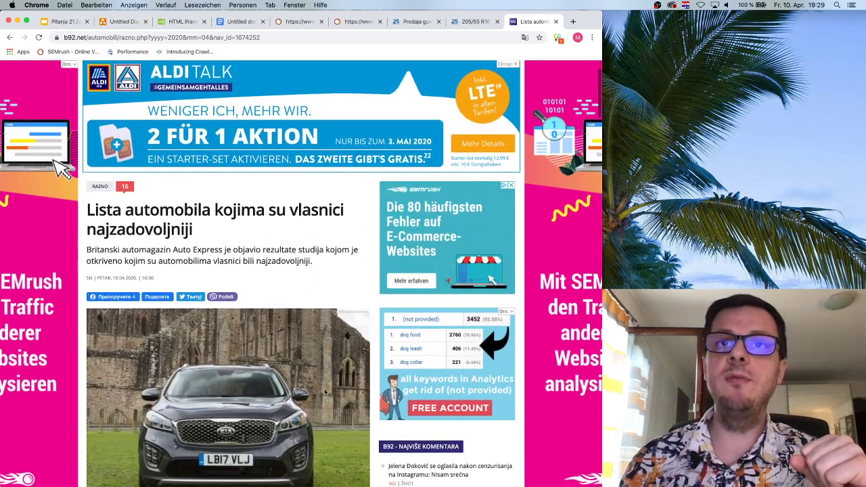
# - Examine the sidebar links under "B92 - Najviše komentara" and "Pročitajte još na B92"
pyautogui.scroll(-4, 440, 172)
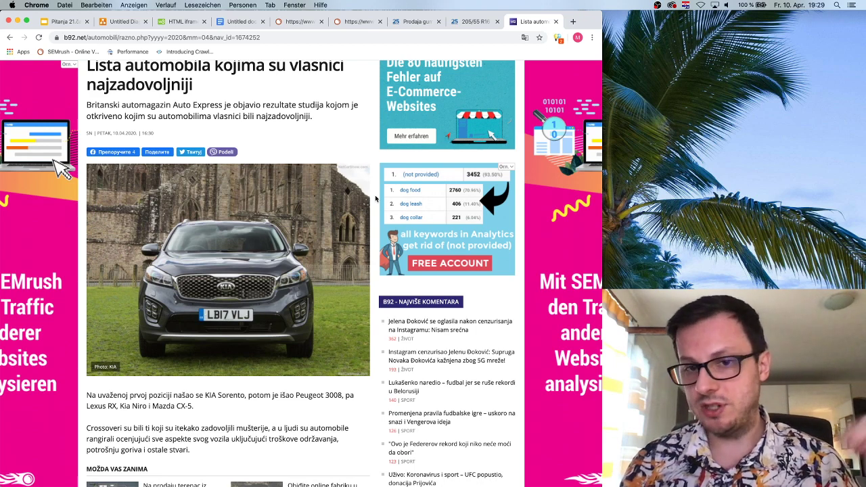
pyautogui.scroll(-5, 375, 198)
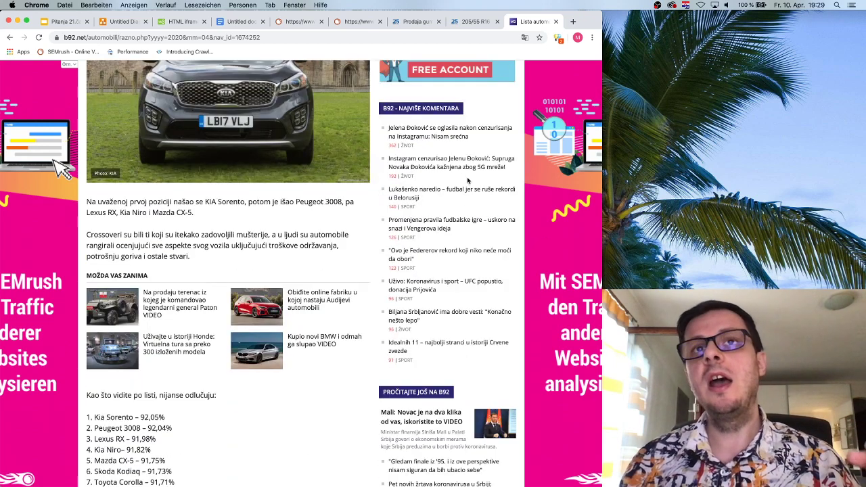
pyautogui.scroll(-3, 450, 193)
pyautogui.scroll(-3, 450, 193)
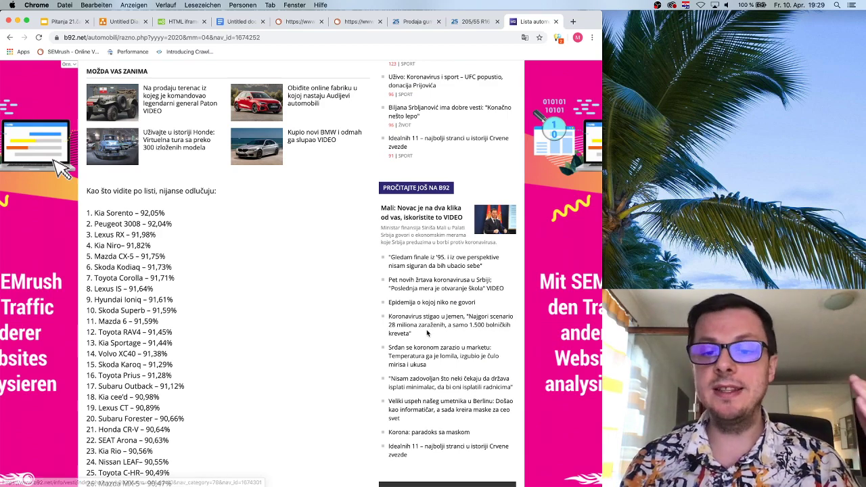
pyautogui.scroll(-1, 425, 331)
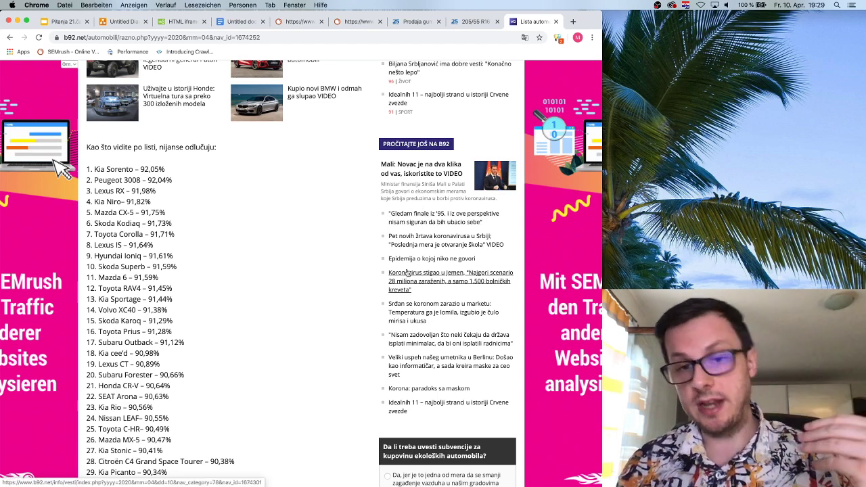
# - Switch to the Google Docs document and add the line "side-wide" between the text link example and section A)
pyautogui.click(240, 22)
pyautogui.press('Return')
pyautogui.press('Return')
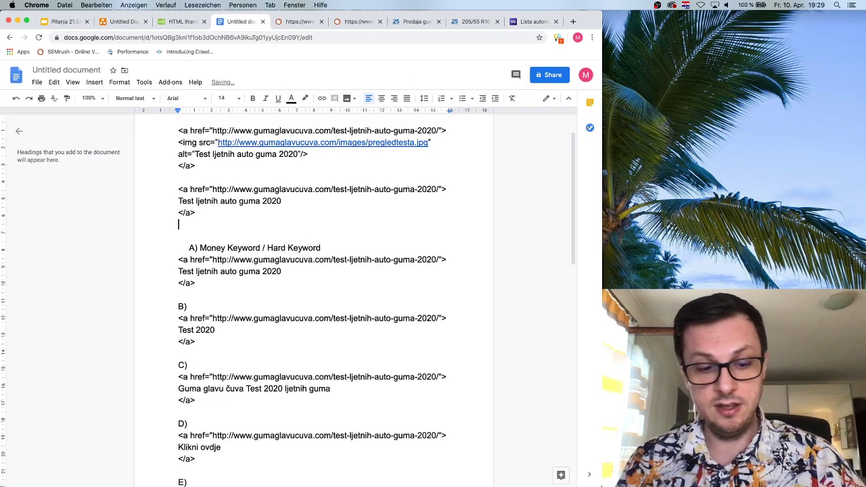
pyautogui.write('side-wide')
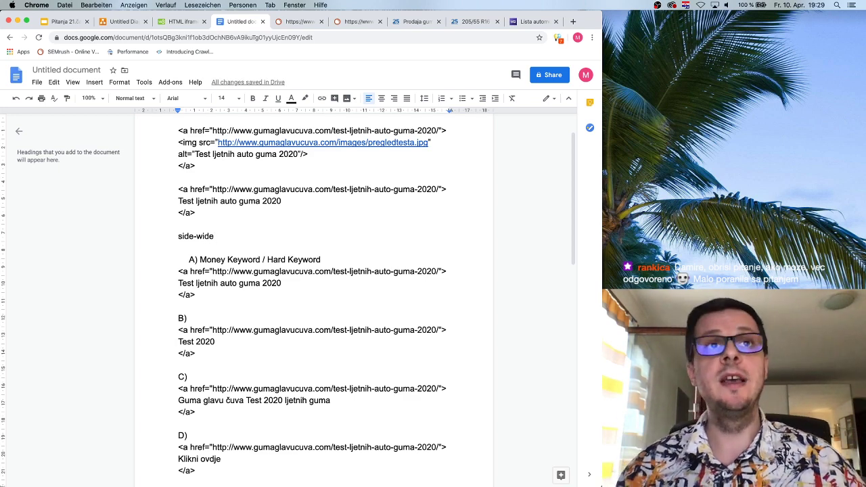
# - Complete the side-wide line in the document so it reads "Side-wide (sidebar linkovi)"
pyautogui.write(' (si')
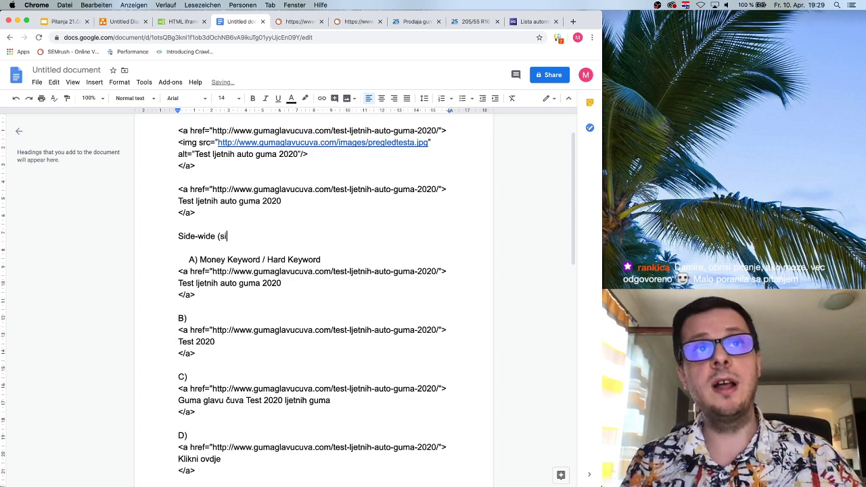
pyautogui.write('debar')
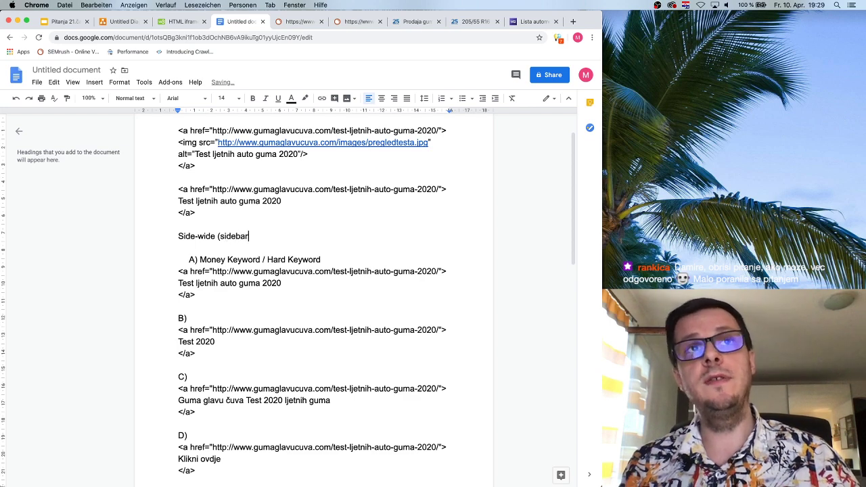
pyautogui.write(' link')
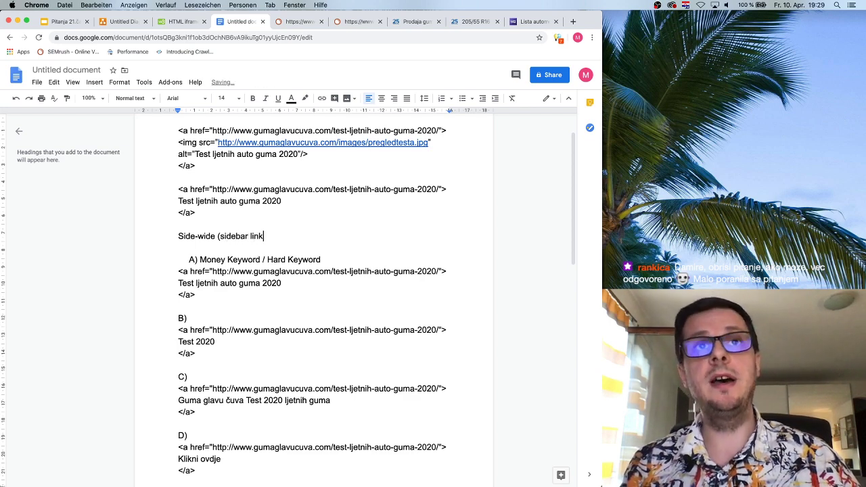
pyautogui.write('ovi')
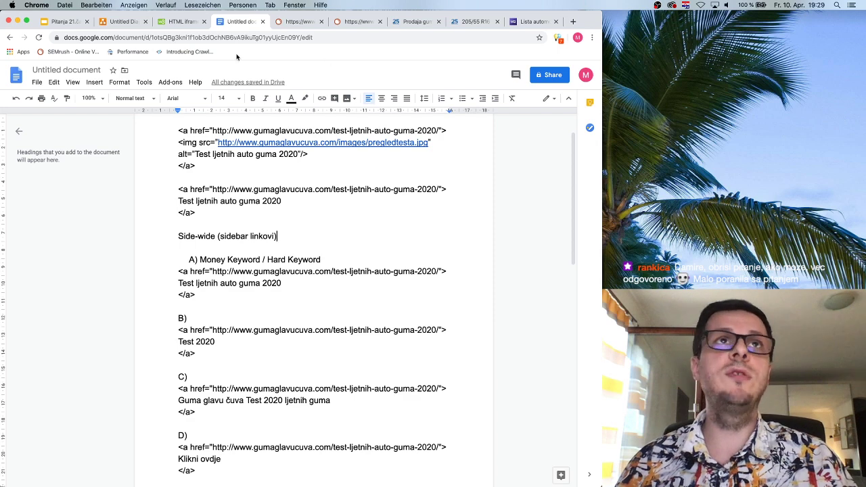
# - Switch to the B92 car article and examine its navigation, headline, related links and the sidebar beside the text
pyautogui.click(531, 22)
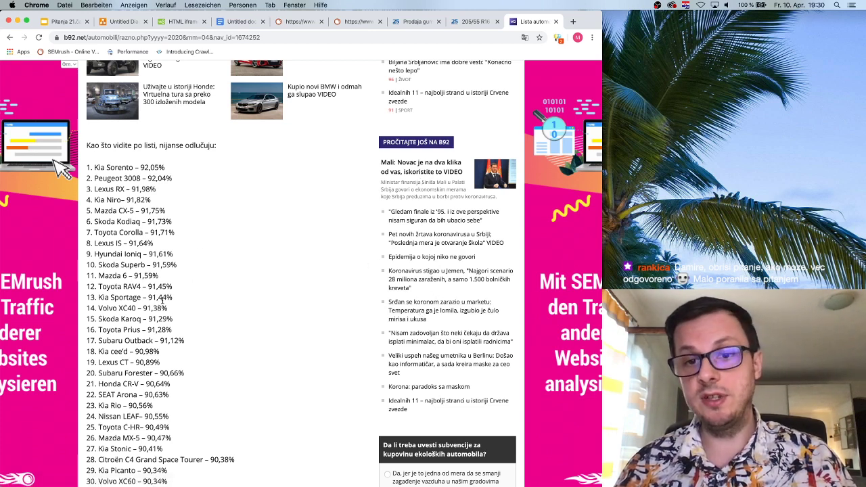
pyautogui.scroll(10, 201, 291)
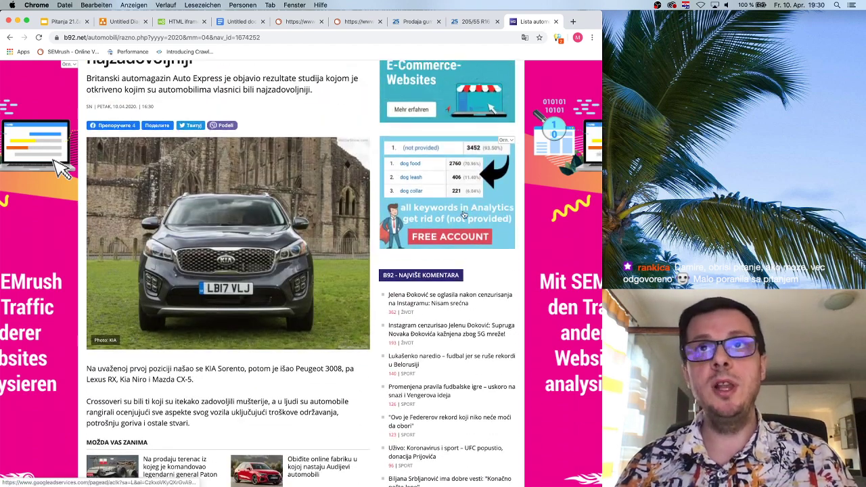
pyautogui.scroll(2, 464, 215)
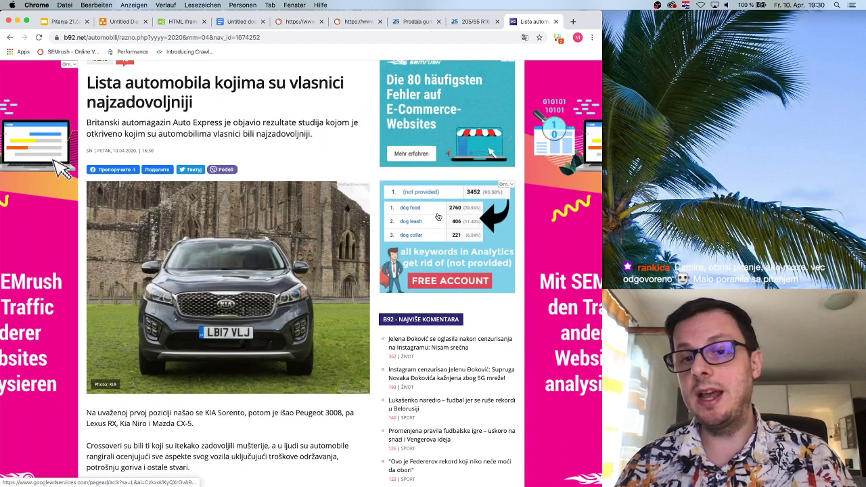
pyautogui.scroll(5, 451, 251)
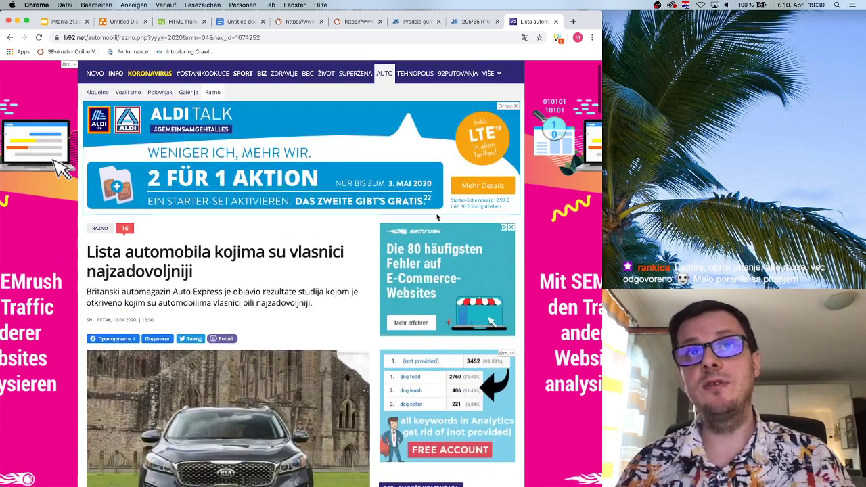
pyautogui.scroll(-3, 464, 280)
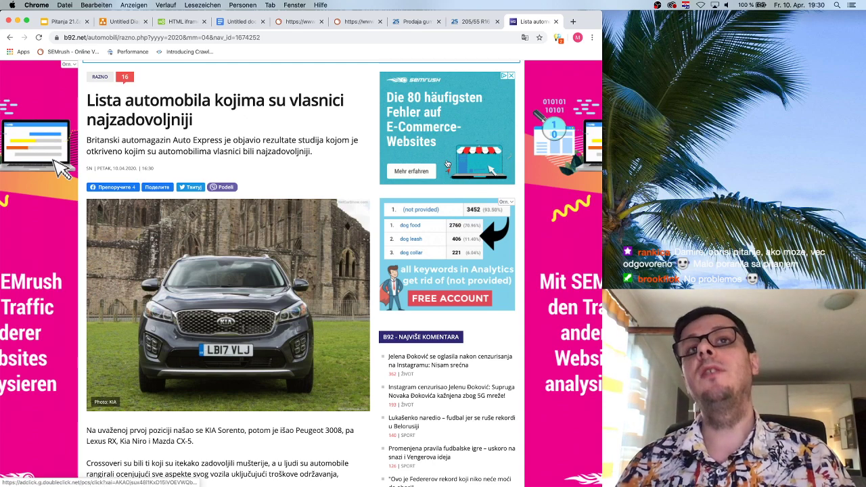
pyautogui.scroll(-1, 447, 183)
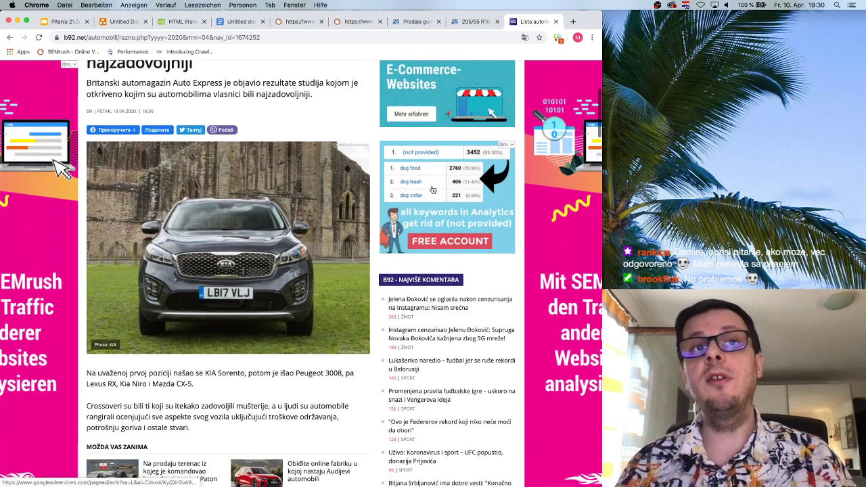
pyautogui.scroll(-3, 419, 190)
pyautogui.scroll(3, 368, 266)
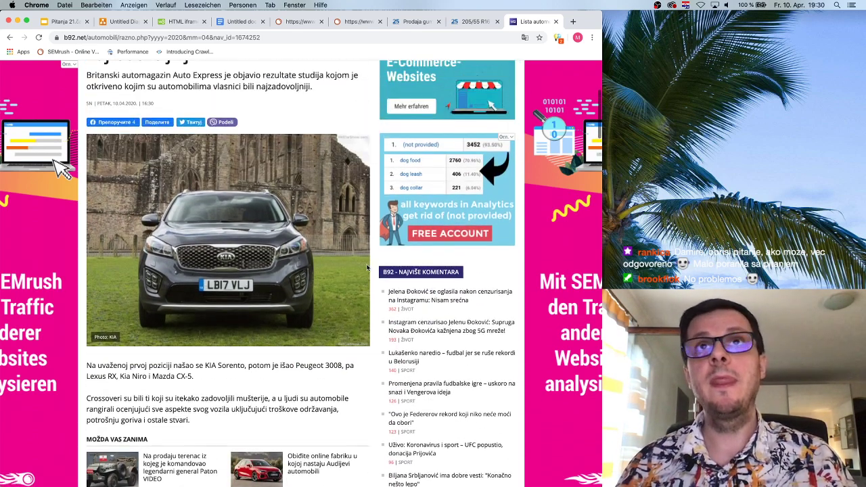
pyautogui.scroll(-5, 369, 266)
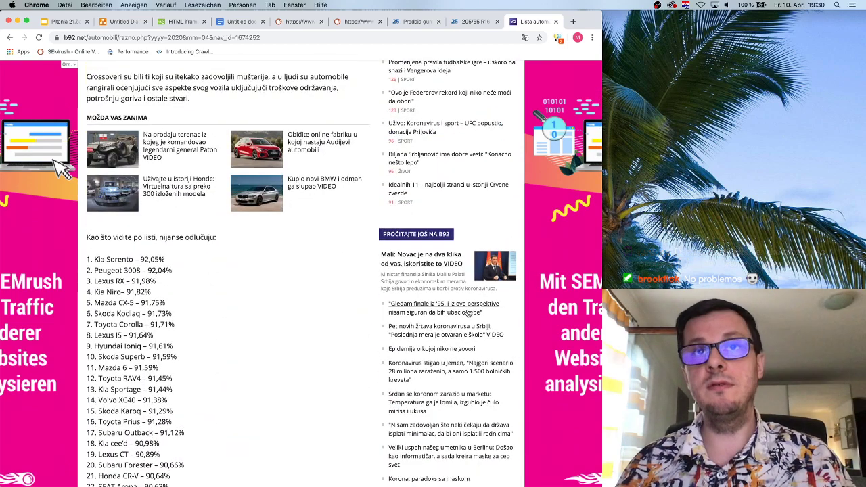
pyautogui.scroll(7, 469, 312)
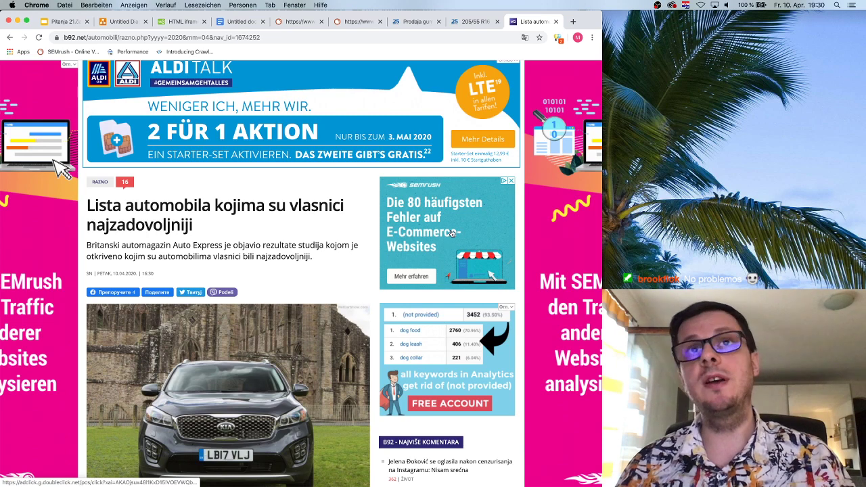
pyautogui.scroll(-2, 453, 257)
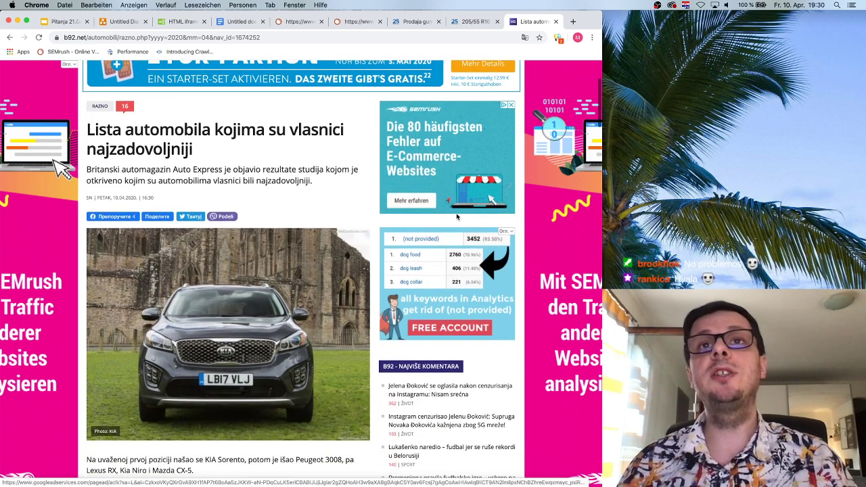
# - Compare the car ranking in the article body with the adjacent "Pročitajte još na B92" links and the sidebar poll
pyautogui.scroll(-10, 351, 389)
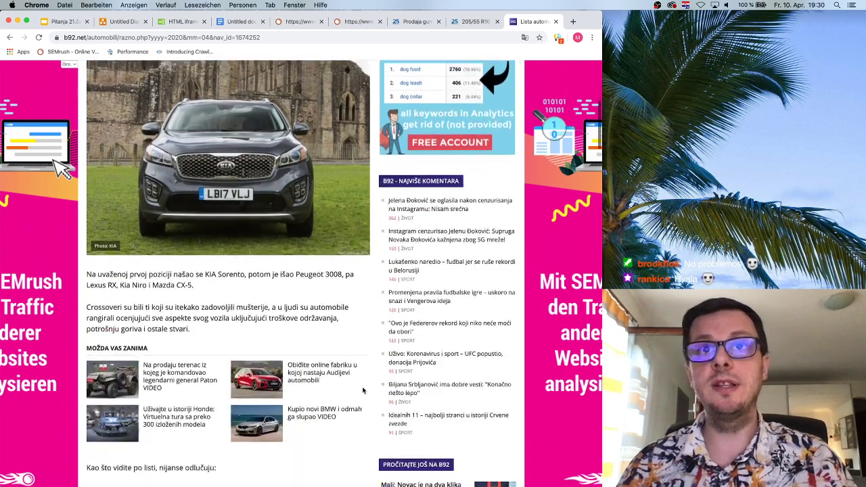
pyautogui.scroll(-5, 363, 390)
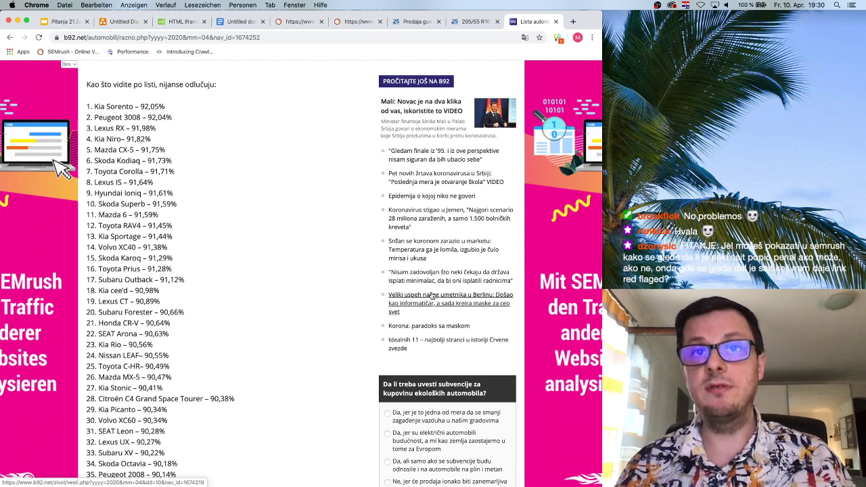
pyautogui.scroll(-3, 433, 297)
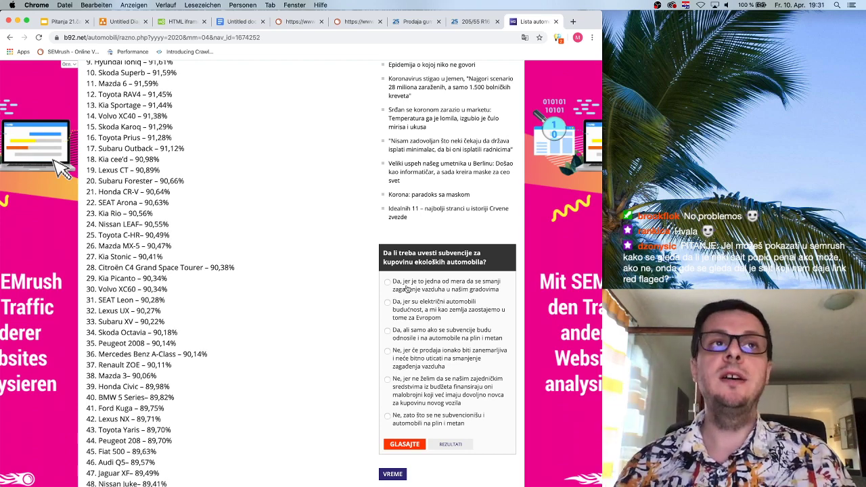
pyautogui.scroll(5, 243, 221)
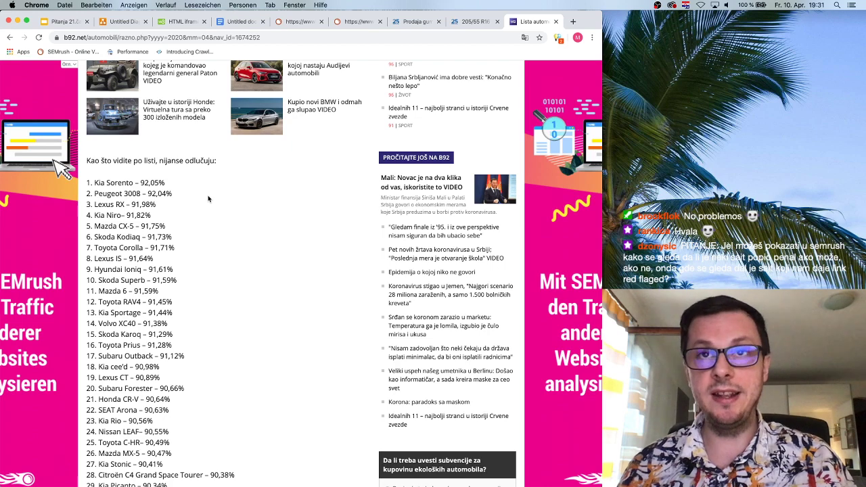
pyautogui.scroll(-5, 475, 310)
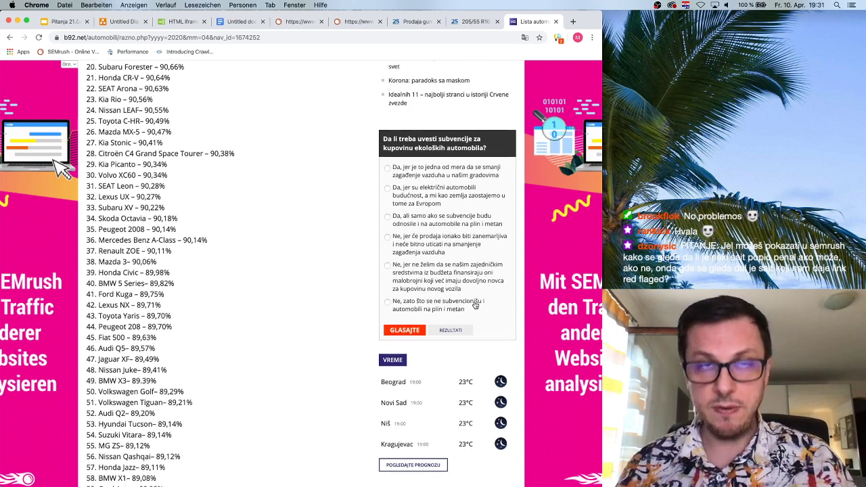
pyautogui.scroll(3, 475, 306)
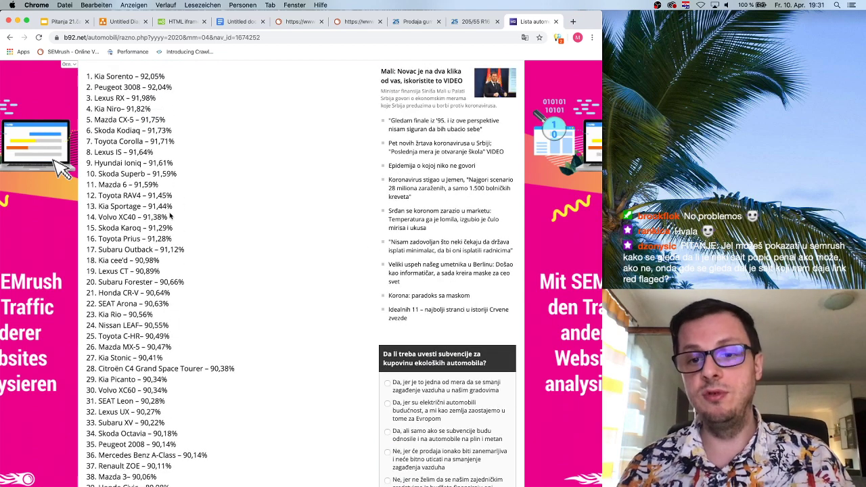
pyautogui.scroll(-5, 199, 216)
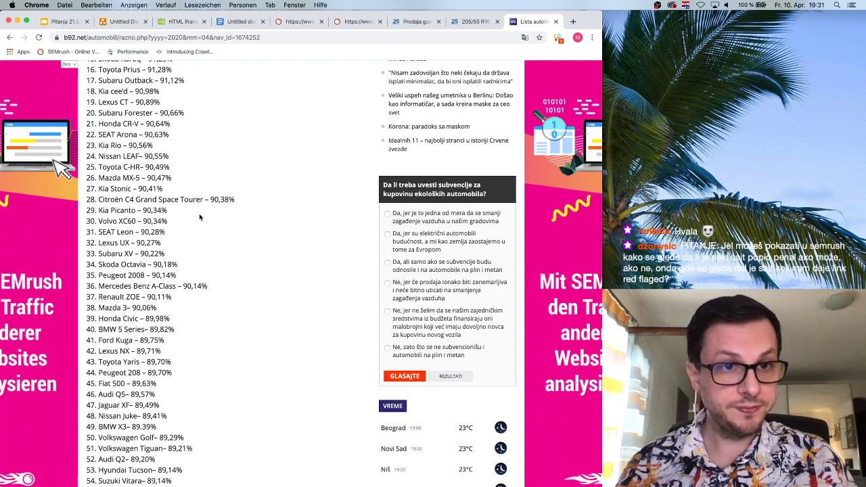
# - Review the forum links, the "Pogledajte još" and "Više s weba" recommendations and the footer links, and return to the ranking
pyautogui.scroll(-10, 414, 292)
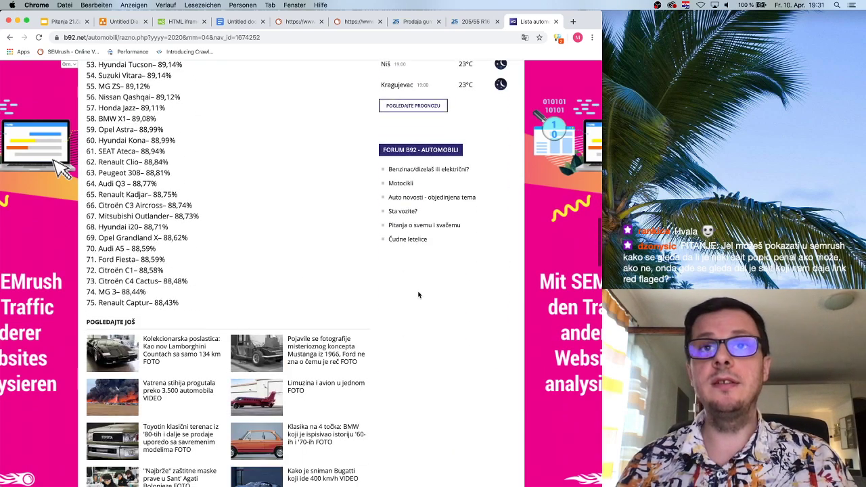
pyautogui.scroll(-10, 409, 292)
pyautogui.scroll(-10, 410, 291)
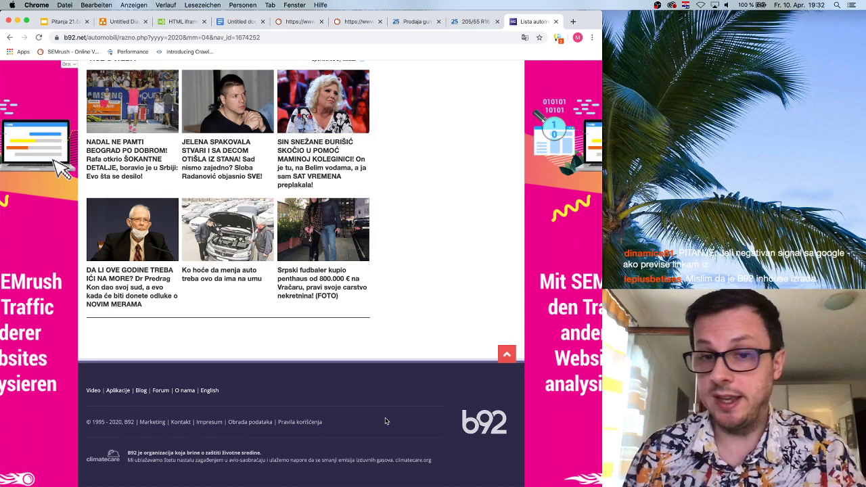
pyautogui.scroll(20, 386, 421)
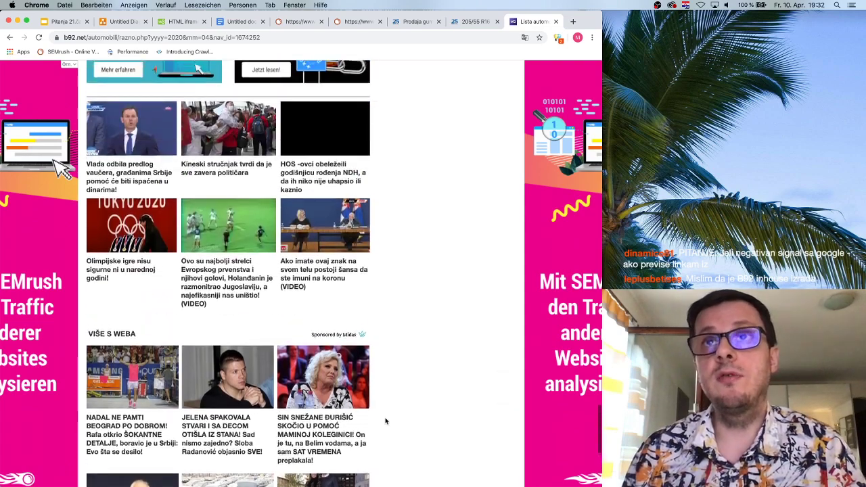
pyautogui.scroll(20, 386, 422)
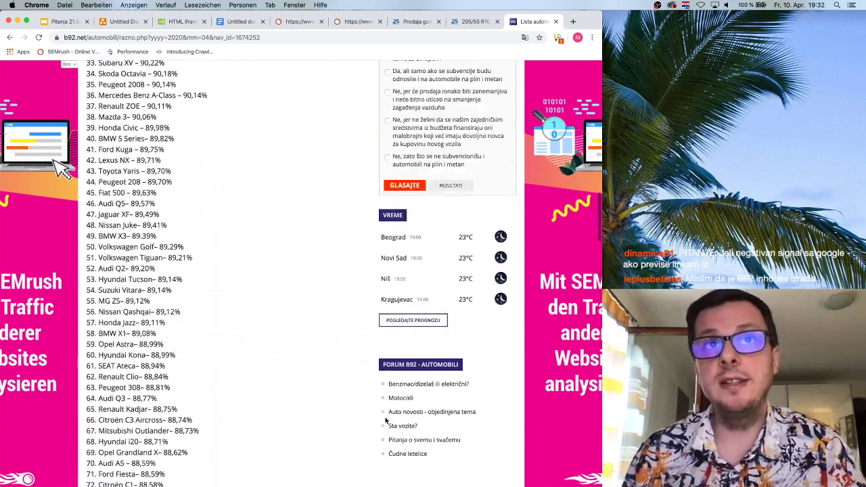
pyautogui.scroll(5, 386, 422)
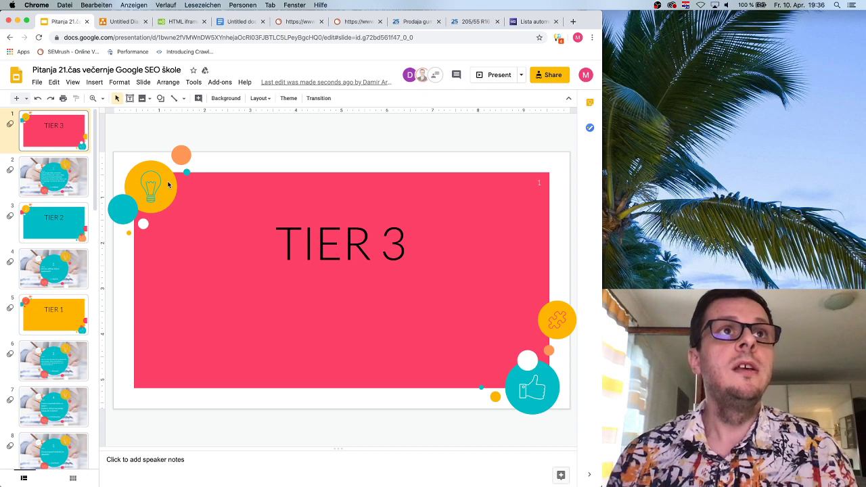
# - Switch to the Google Slides presentation "Pitanja 21.čas večernje Google SEO škole" and show the question on slide 2
pyautogui.click(74, 180)
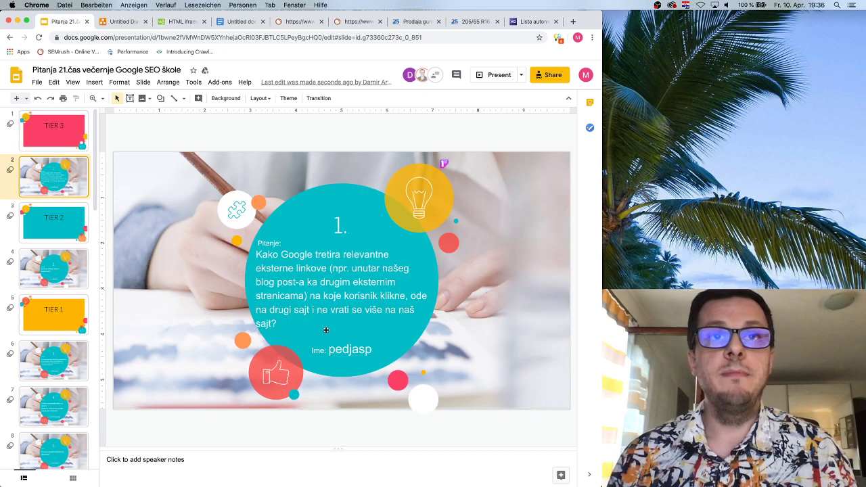